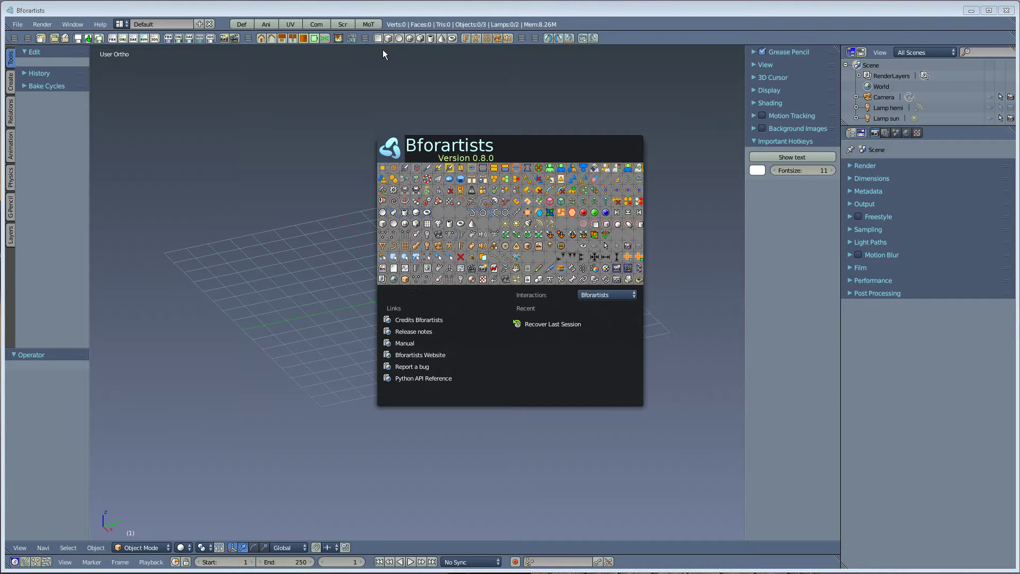
Step: Dismiss the splash screen, bring up the Wavefront (.obj) import file browser twice, and cancel the import each time
{"action": "left_click", "coordinate": [292, 159]}
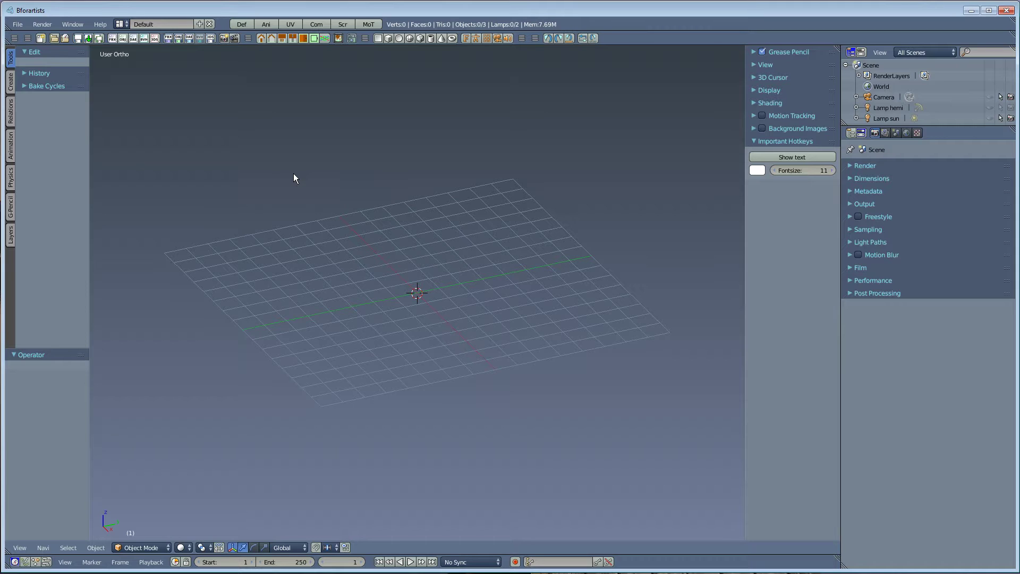
{"action": "left_click", "coordinate": [19, 24]}
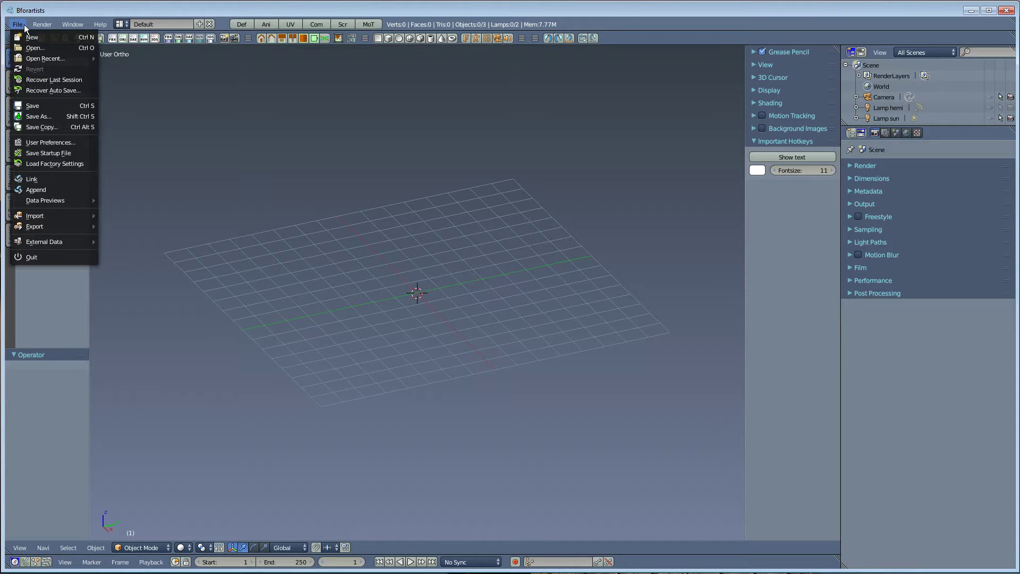
{"action": "mouse_move", "coordinate": [62, 215]}
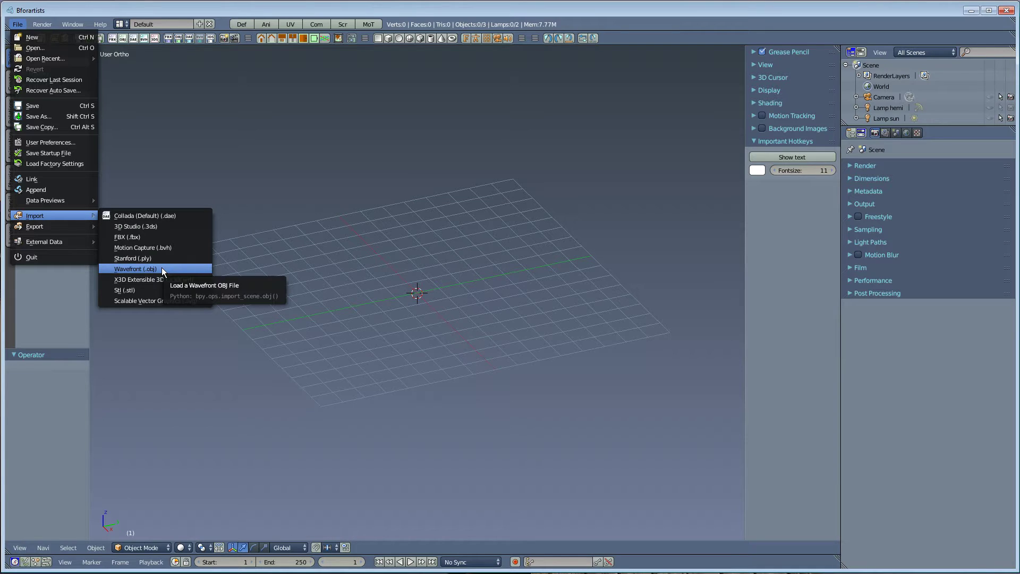
{"action": "left_click", "coordinate": [135, 268]}
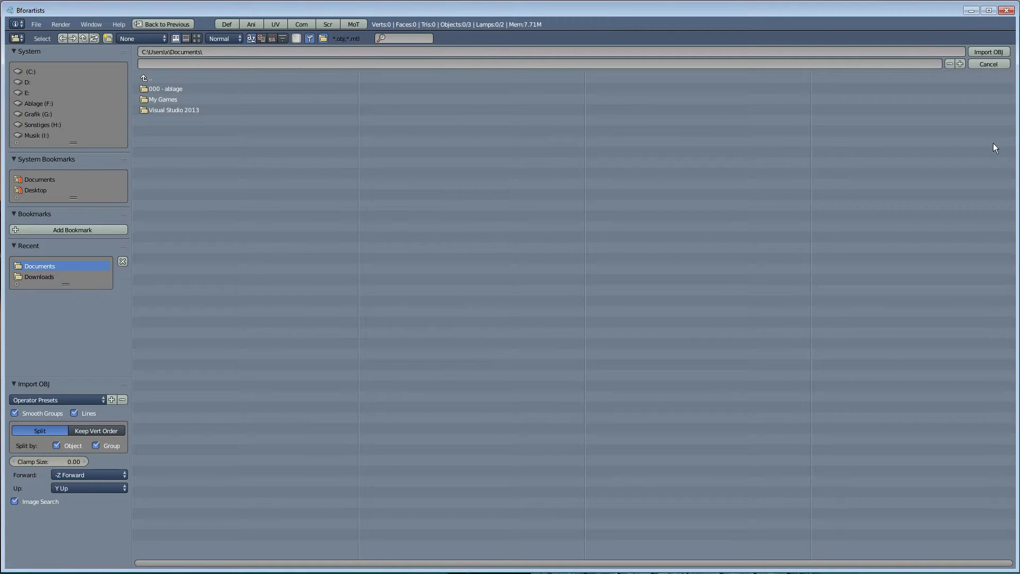
{"action": "left_click", "coordinate": [987, 65]}
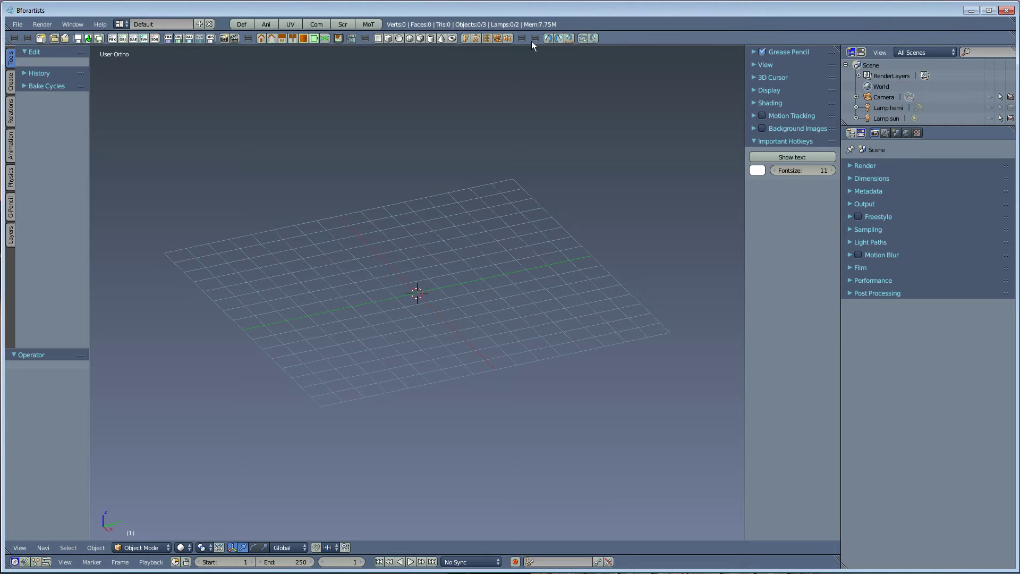
{"action": "left_click", "coordinate": [123, 38]}
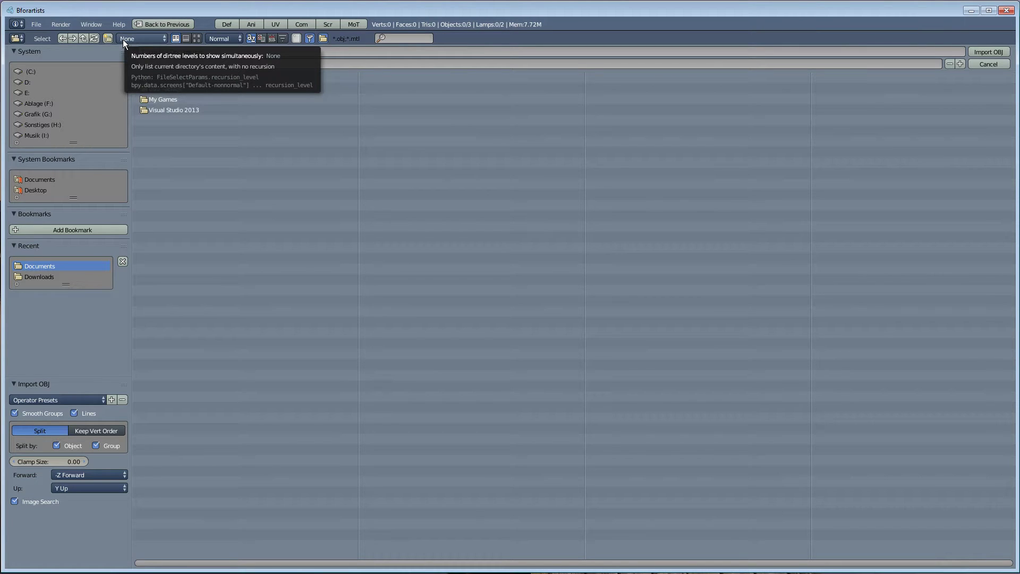
{"action": "left_click", "coordinate": [988, 64]}
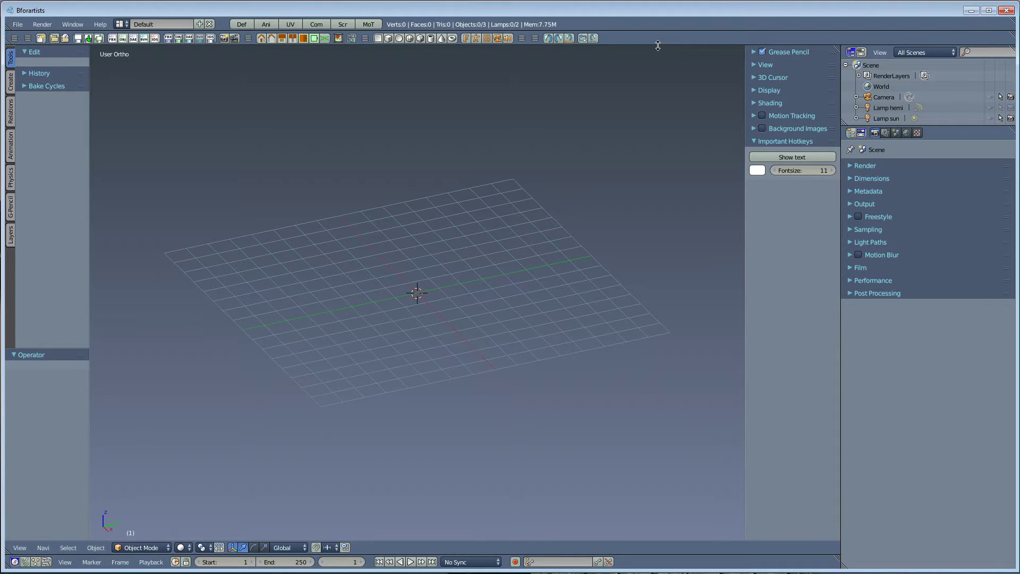
Step: Enlarge the space between the Info header and the toolbar strip, and merge the toolbar strip into the Info area
{"action": "left_click_drag", "start_coordinate": [658, 45], "coordinate": [658, 104]}
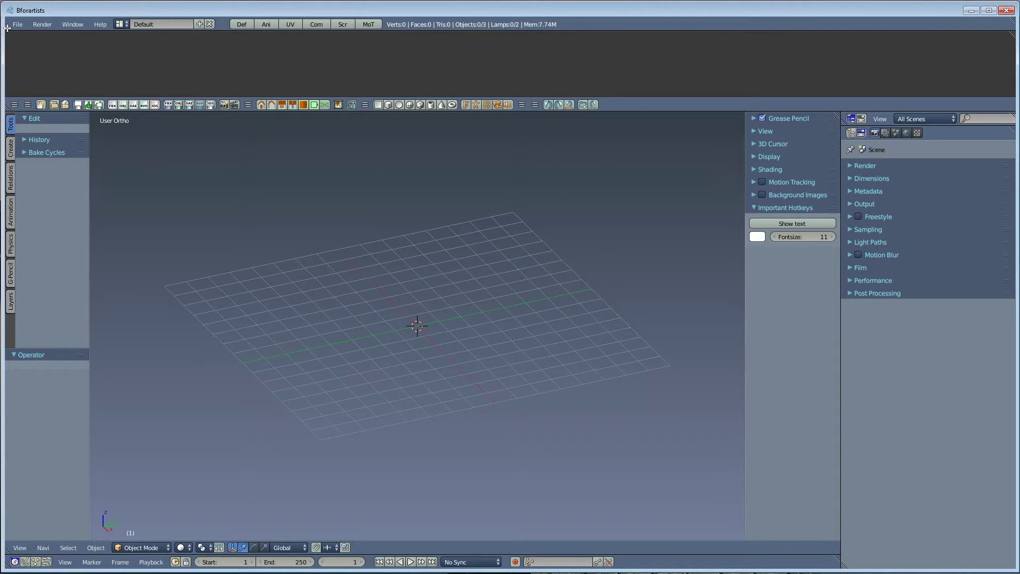
{"action": "left_click_drag", "start_coordinate": [7, 28], "coordinate": [7, 56]}
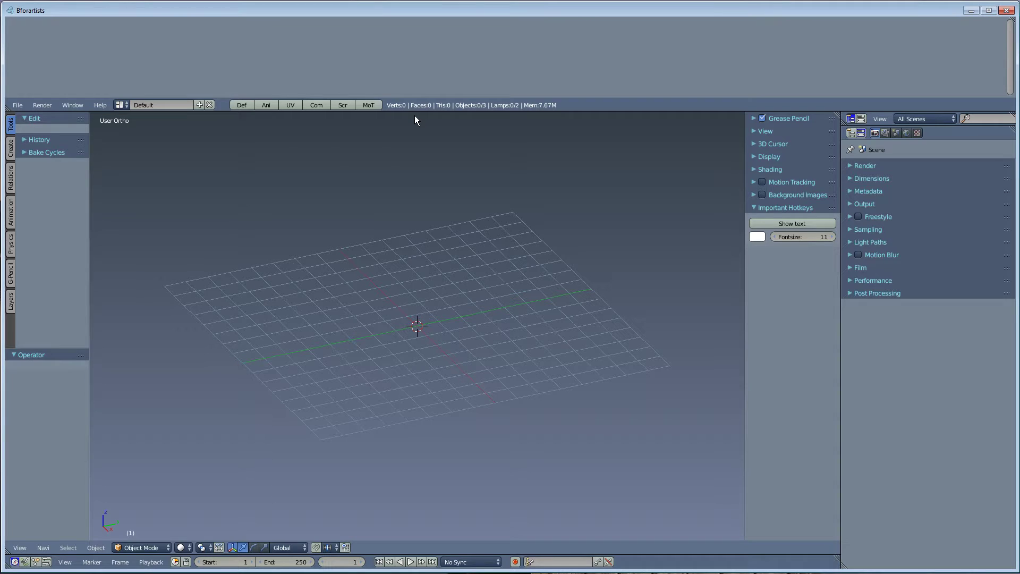
Step: Split a thin strip off the lower edge of the Info area and change it to the Toolbar editor
{"action": "mouse_move", "coordinate": [7, 109]}
{"action": "left_mouse_down"}
{"action": "mouse_move", "coordinate": [9, 79]}
{"action": "mouse_move", "coordinate": [9, 96]}
{"action": "left_mouse_up"}
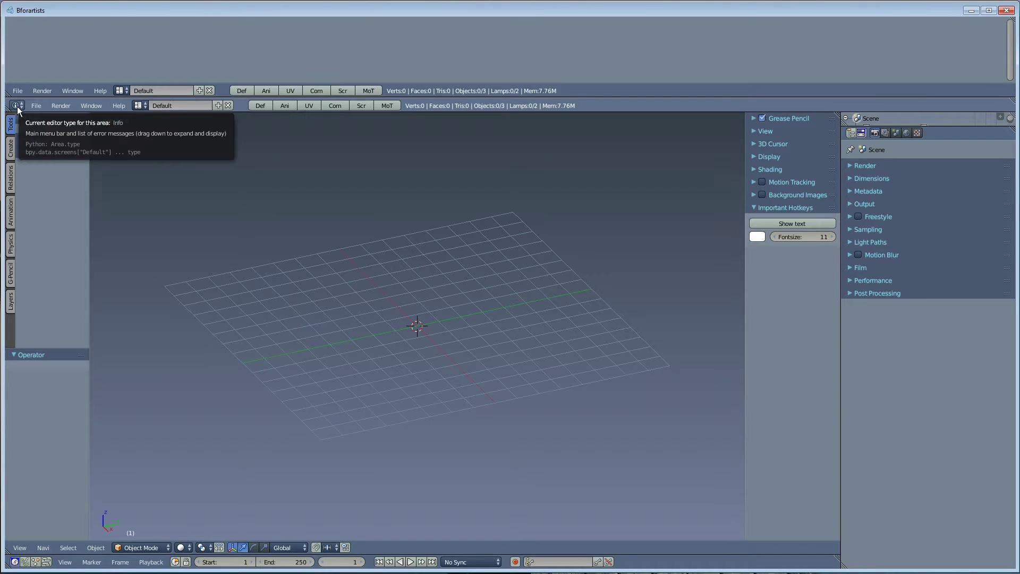
{"action": "left_click", "coordinate": [16, 105]}
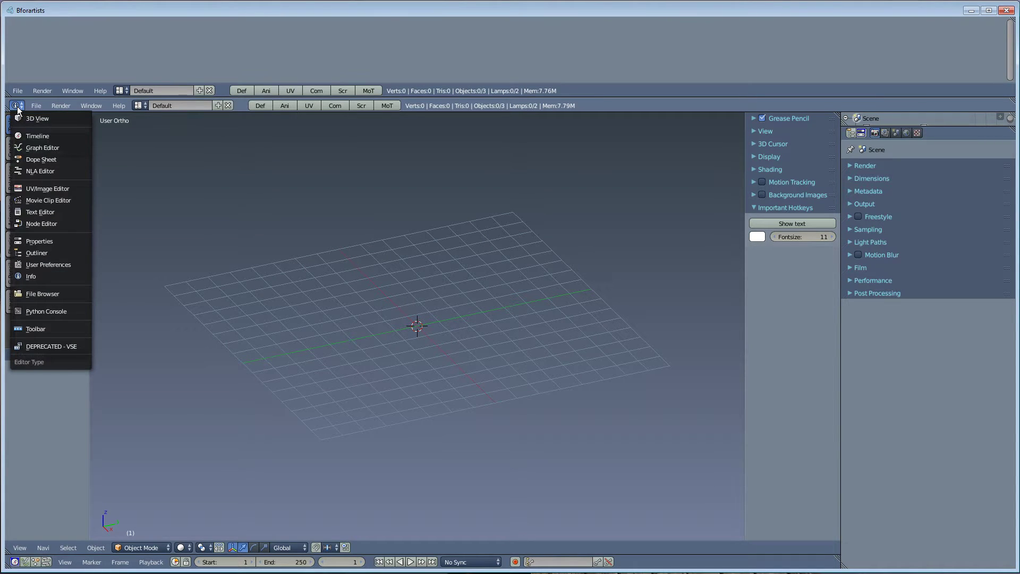
{"action": "left_click", "coordinate": [64, 328]}
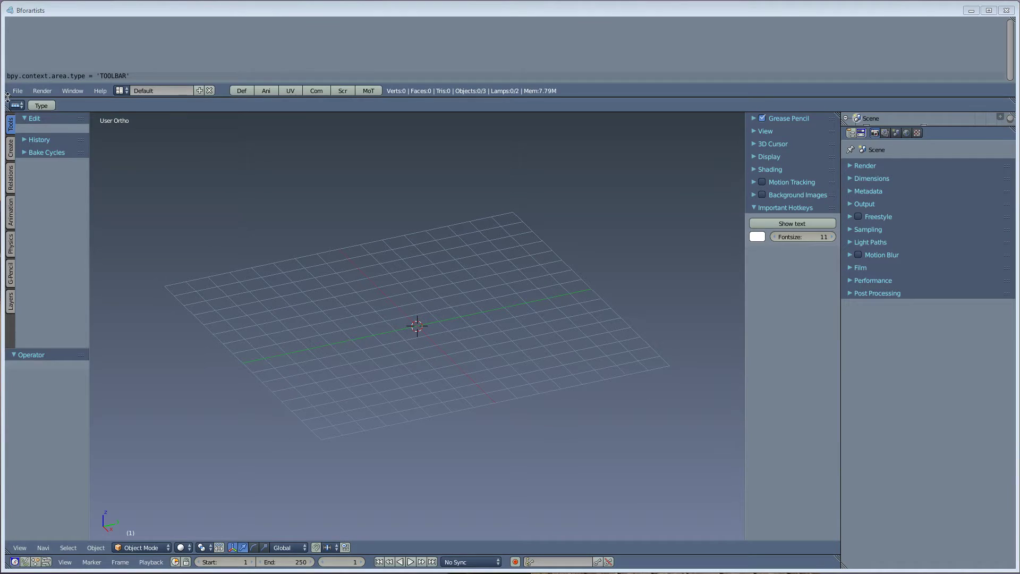
Step: Split the Info area into further strips and change the two directly above the new Toolbar strip to Toolbar editors
{"action": "left_click_drag", "start_coordinate": [7, 94], "coordinate": [32, 31]}
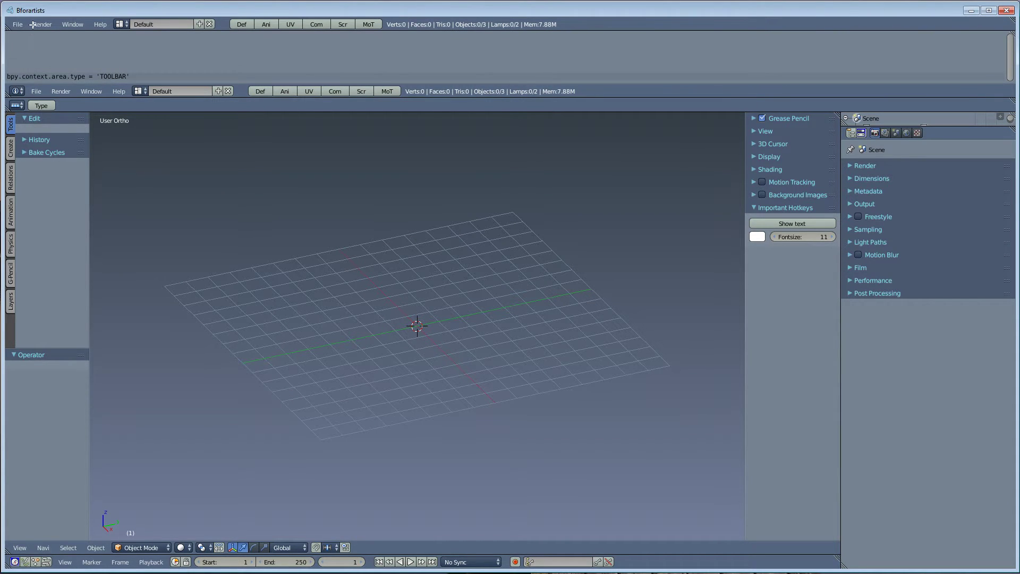
{"action": "mouse_move", "coordinate": [8, 95]}
{"action": "left_mouse_down"}
{"action": "mouse_move", "coordinate": [14, 55]}
{"action": "mouse_move", "coordinate": [15, 84]}
{"action": "left_mouse_up"}
{"action": "left_click", "coordinate": [16, 92]}
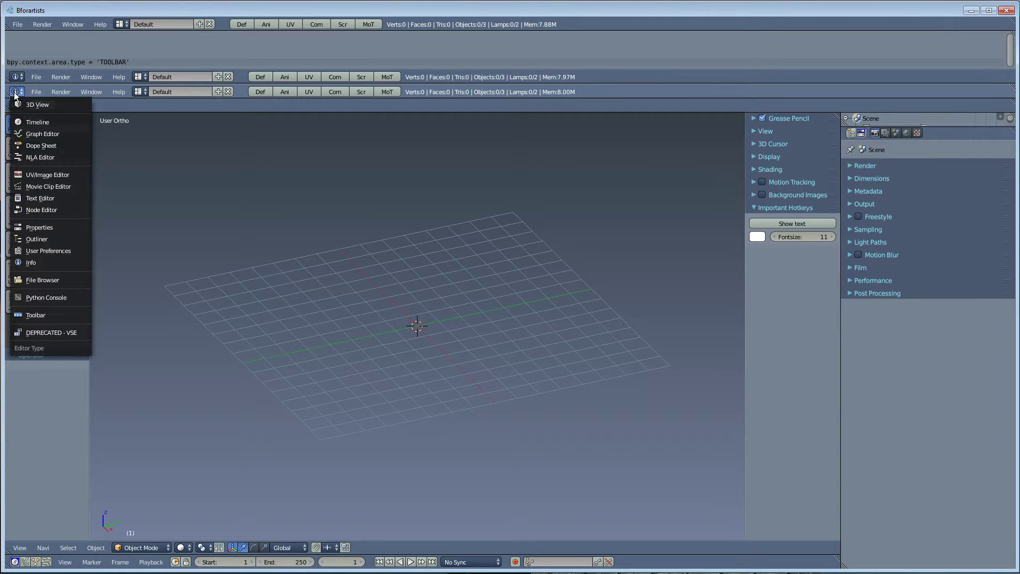
{"action": "left_click", "coordinate": [35, 315]}
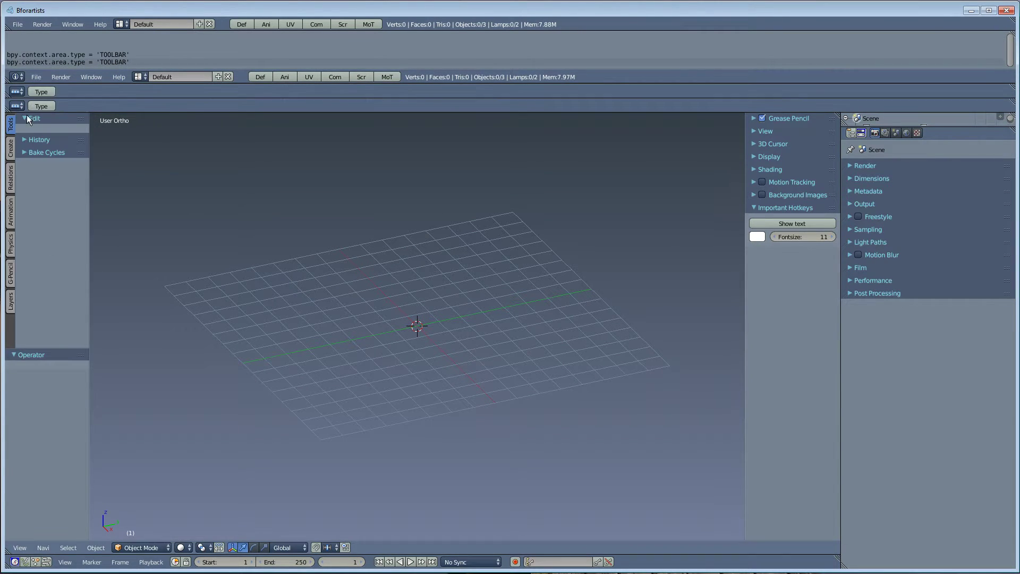
{"action": "left_click", "coordinate": [17, 78]}
{"action": "left_click", "coordinate": [47, 302]}
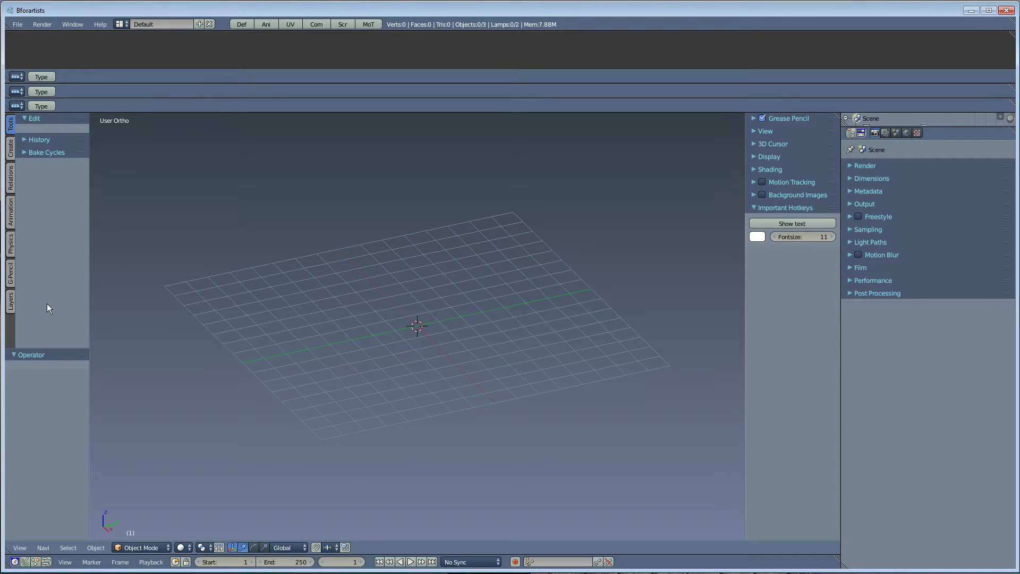
Step: Show the File, View and Primitives toolbars in the three strips in downward order, and also add Primitives to the File strip
{"action": "left_click", "coordinate": [52, 76]}
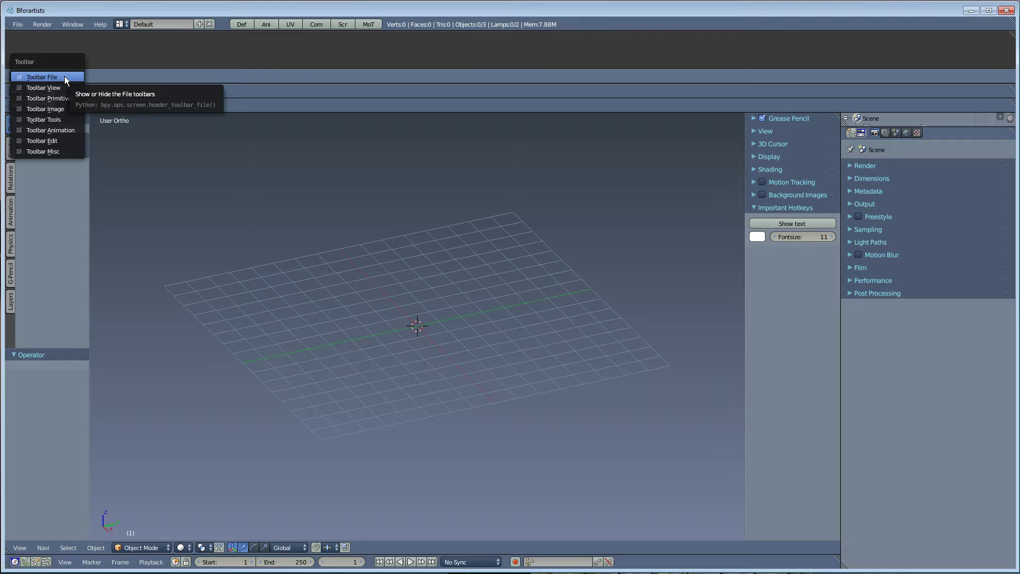
{"action": "left_click", "coordinate": [65, 77]}
{"action": "left_click", "coordinate": [46, 91]}
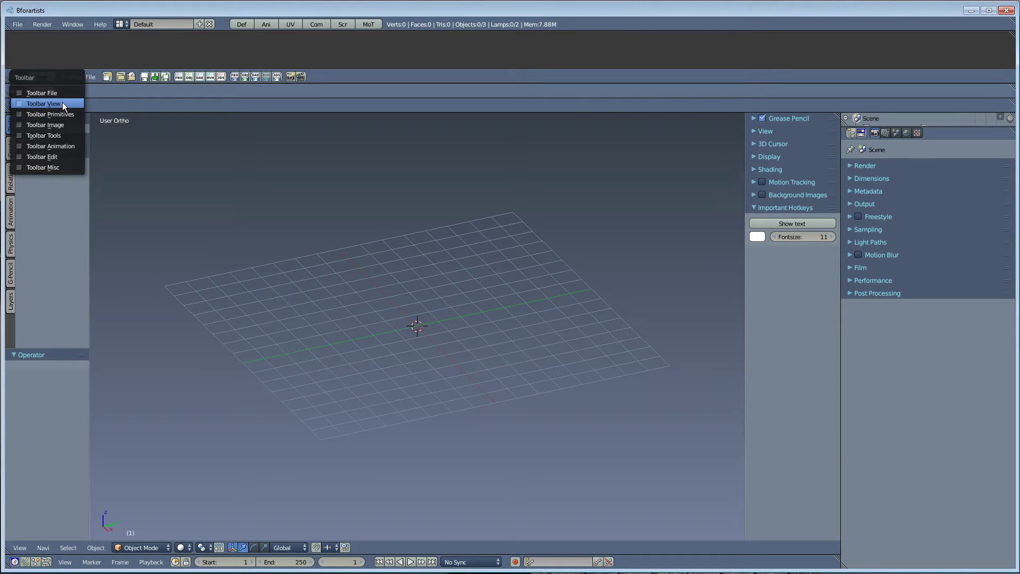
{"action": "left_click", "coordinate": [62, 103]}
{"action": "left_click", "coordinate": [48, 107]}
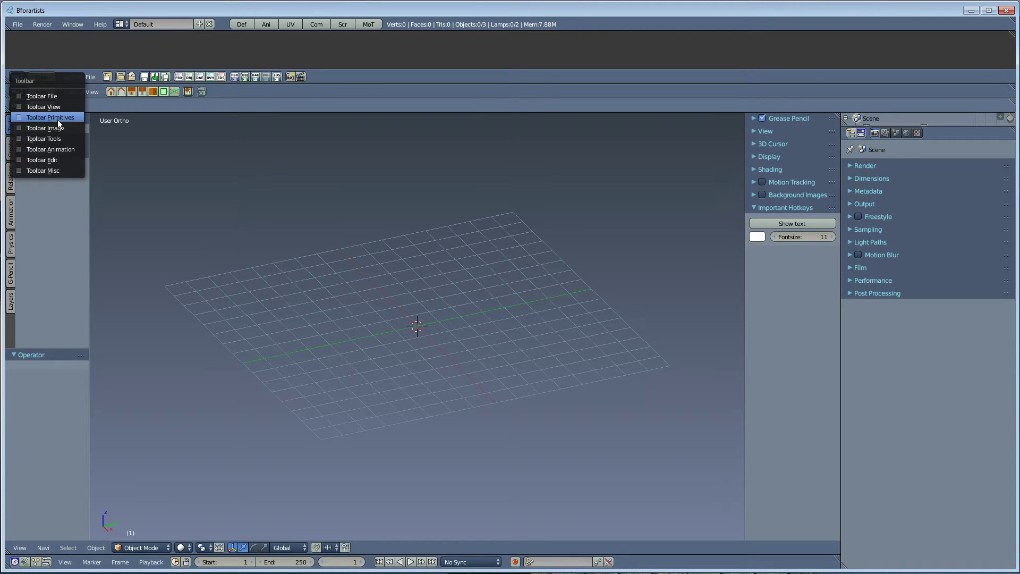
{"action": "left_click", "coordinate": [57, 120]}
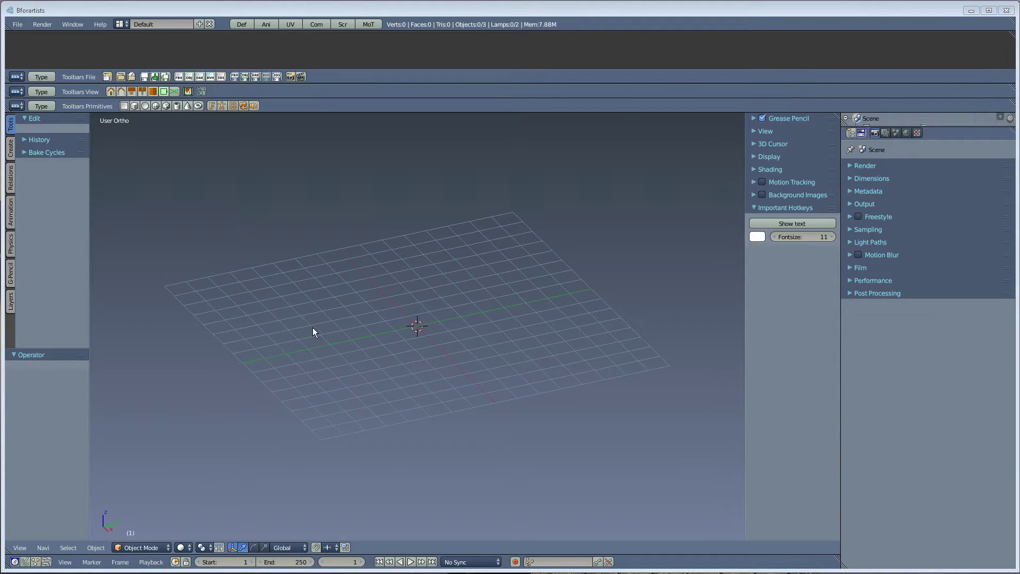
{"action": "left_click", "coordinate": [41, 79]}
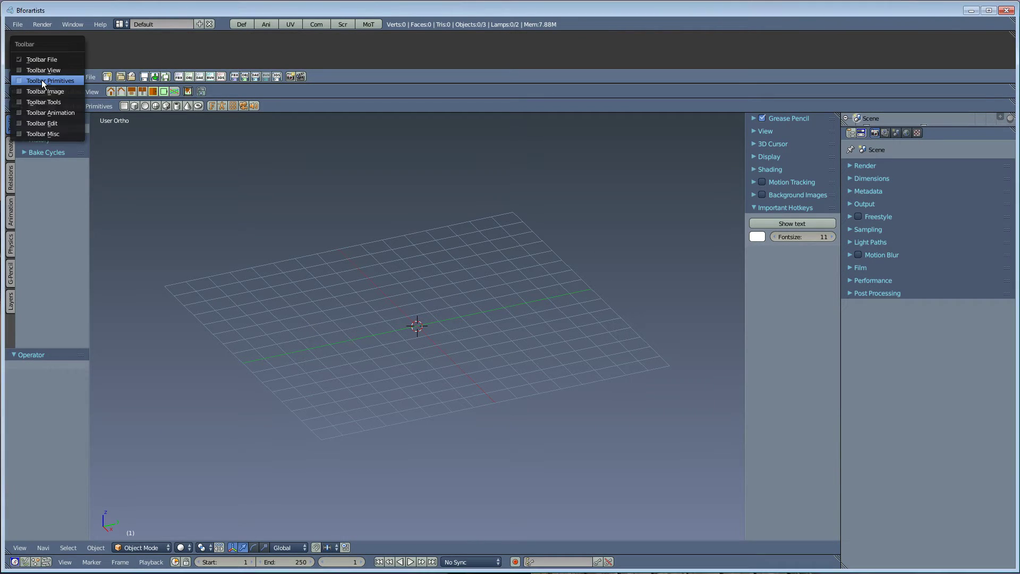
{"action": "left_click", "coordinate": [42, 80]}
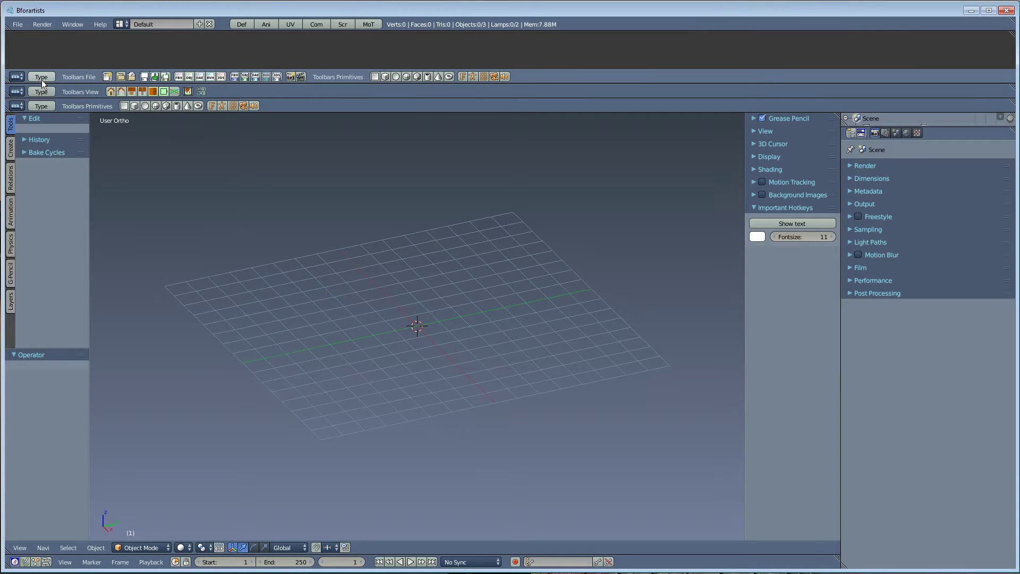
Step: Enable the Surface and Empties groups in the Primitives toolbar
{"action": "left_click", "coordinate": [99, 106]}
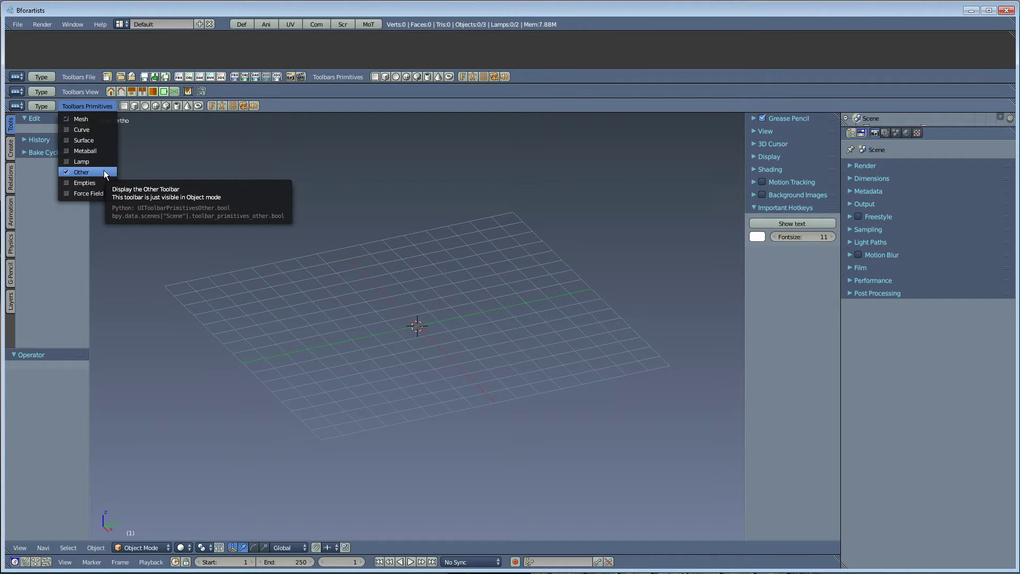
{"action": "left_click", "coordinate": [99, 140]}
{"action": "left_click", "coordinate": [92, 107]}
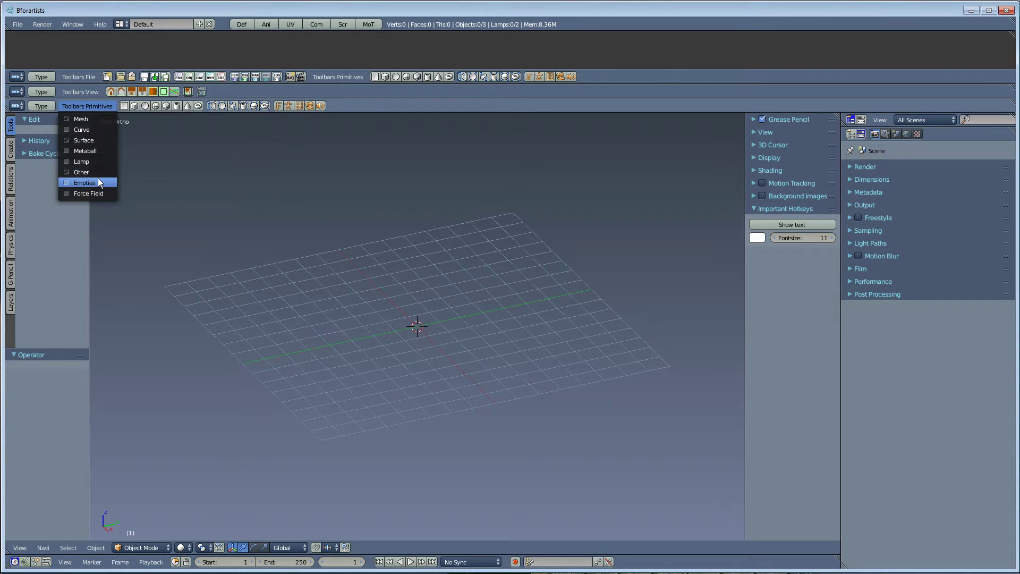
{"action": "left_click", "coordinate": [98, 178]}
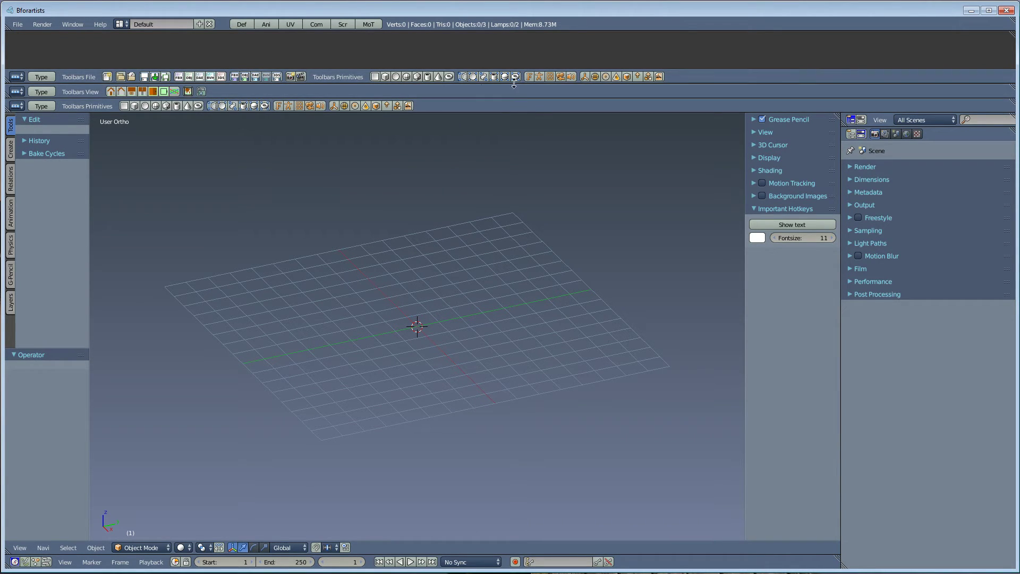
{"action": "left_click", "coordinate": [85, 106]}
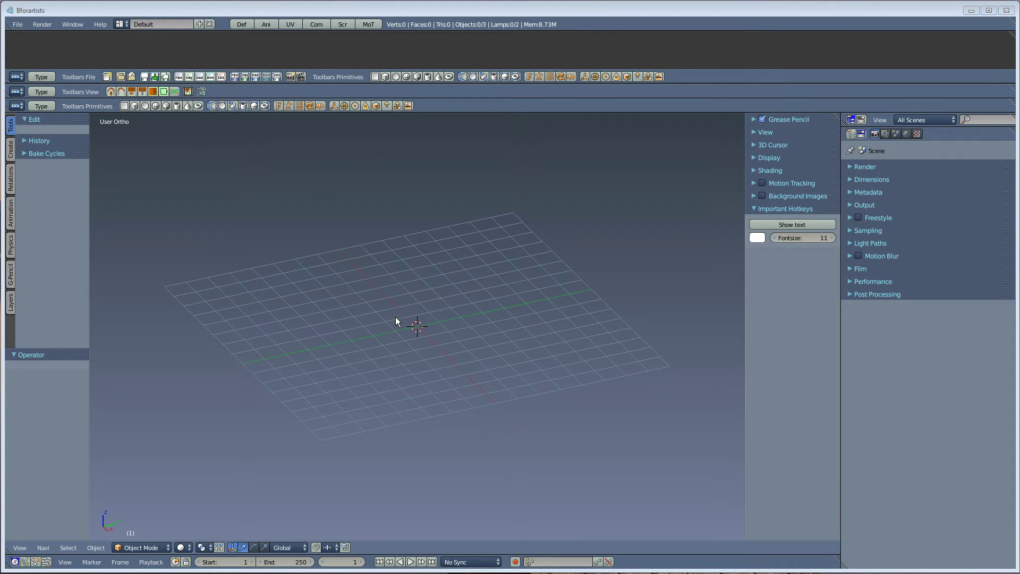
Step: Switch the 3D viewport to the left view and then to the bottom view using the View toolbar
{"action": "left_click", "coordinate": [130, 91]}
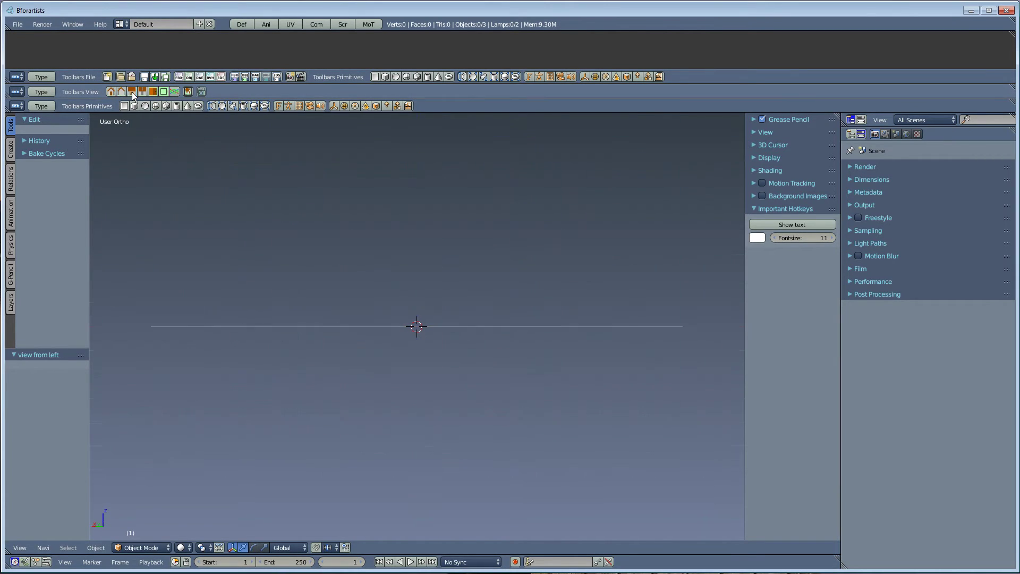
{"action": "left_click", "coordinate": [165, 94]}
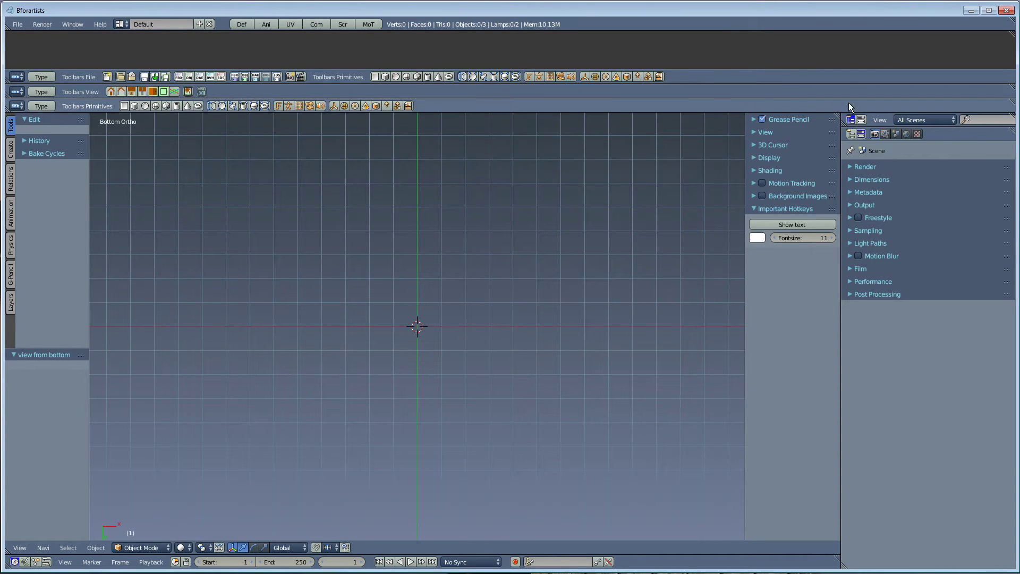
Step: Split the 3D view into two side-by-side viewports, and switch both to the right view and finally the left view
{"action": "left_click_drag", "start_coordinate": [839, 115], "coordinate": [380, 117]}
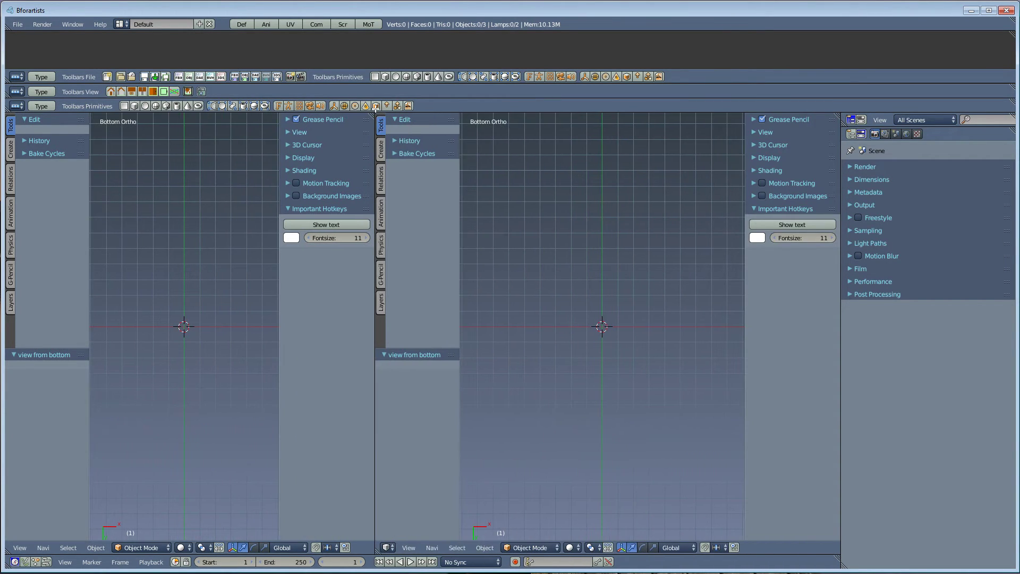
{"action": "left_click", "coordinate": [152, 92]}
{"action": "left_click", "coordinate": [141, 91]}
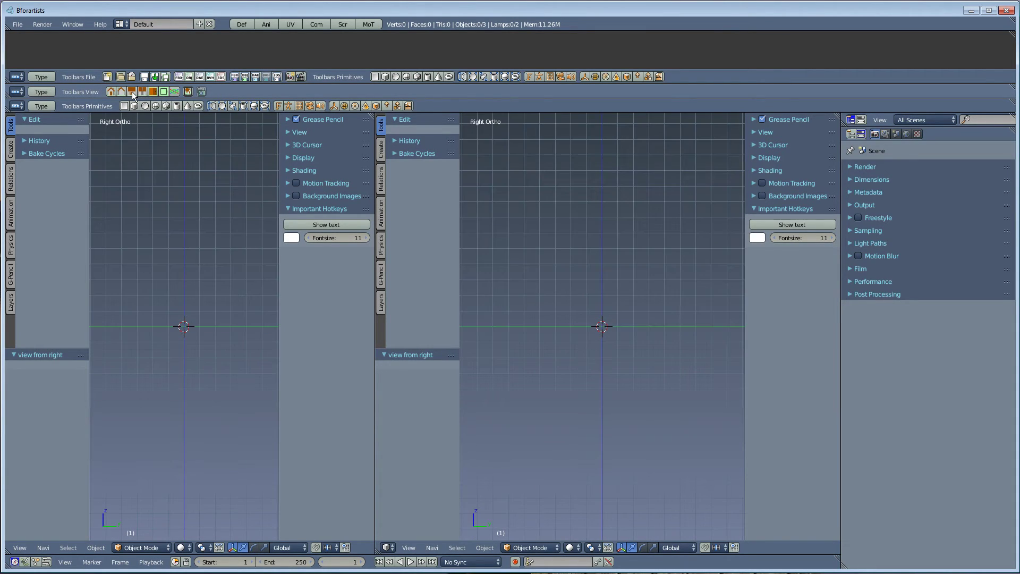
{"action": "left_click", "coordinate": [131, 92]}
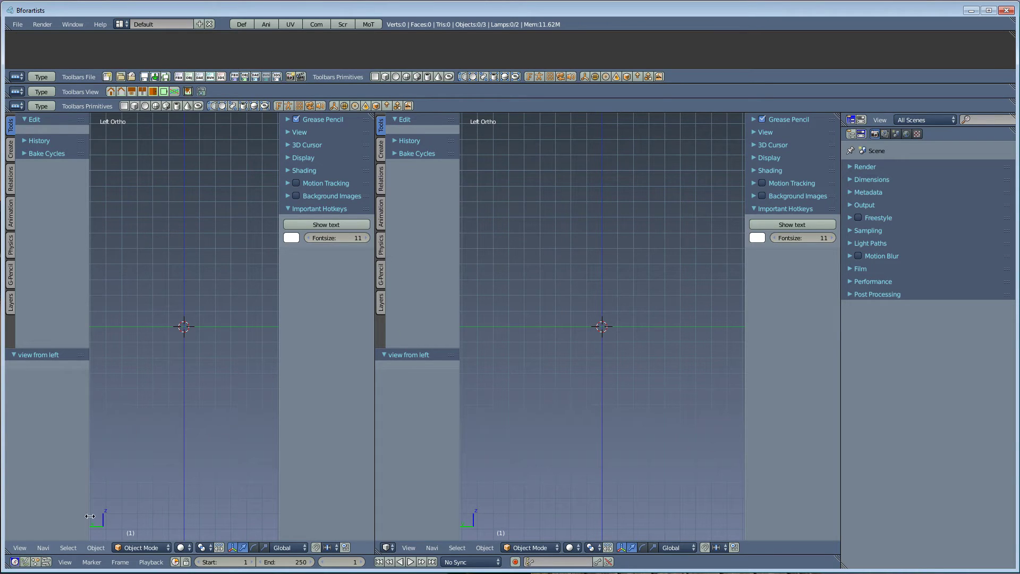
Step: Align only the narrower 3D viewport to the front view, and orbit it to an oblique angle
{"action": "left_click", "coordinate": [20, 547]}
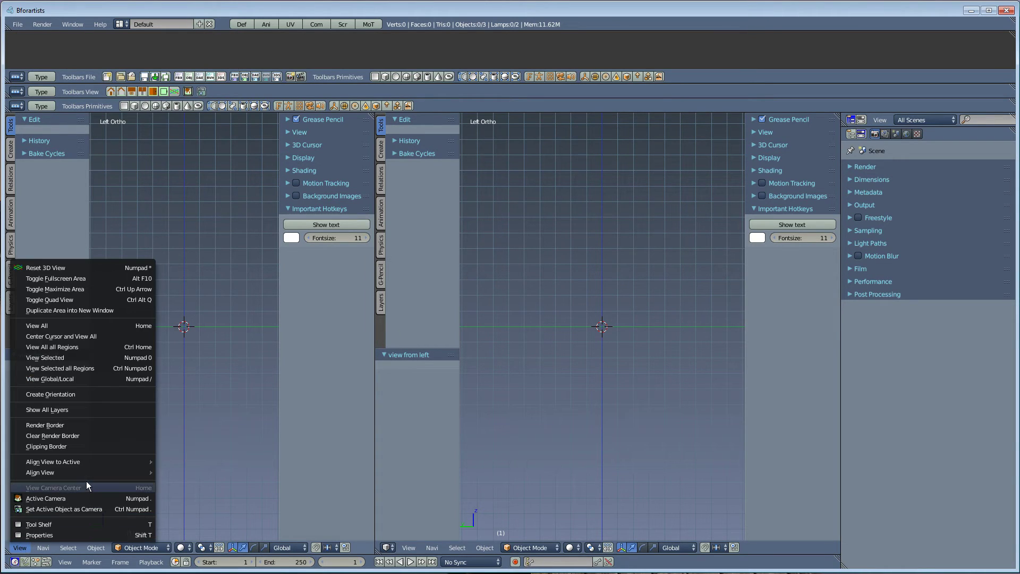
{"action": "mouse_move", "coordinate": [93, 474]}
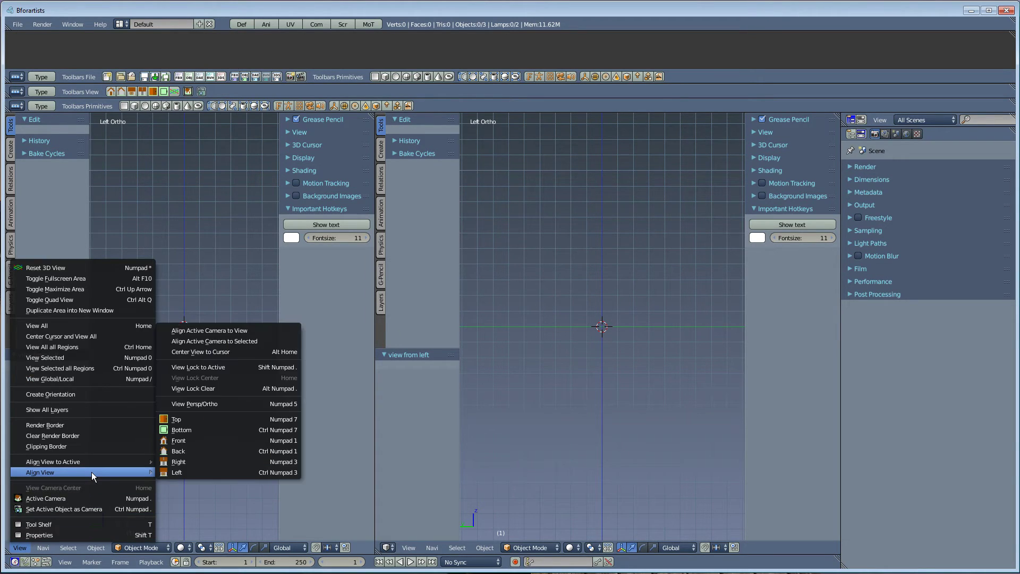
{"action": "left_click", "coordinate": [218, 441]}
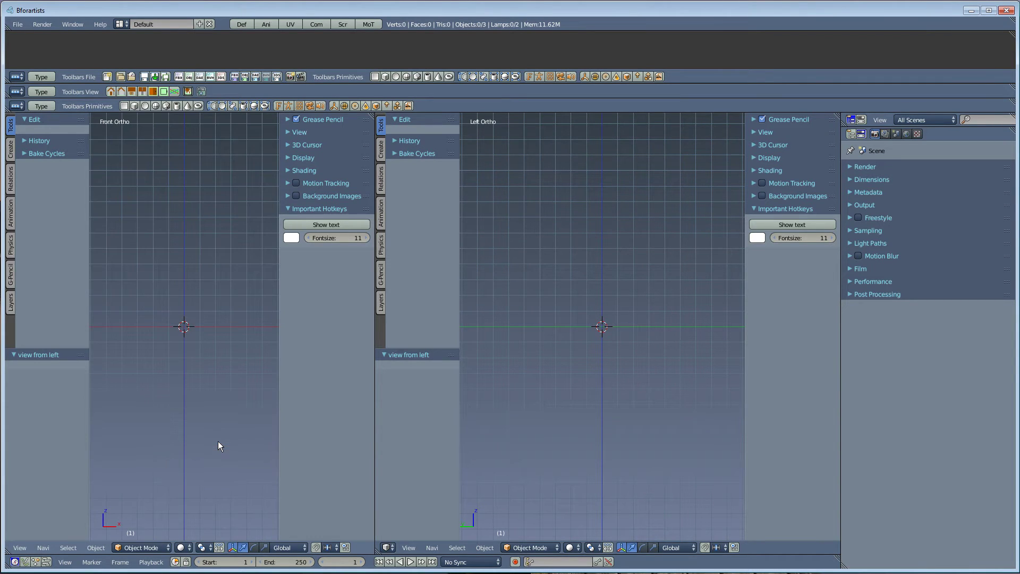
{"action": "middle_click_drag", "start_coordinate": [96, 530], "coordinate": [190, 425]}
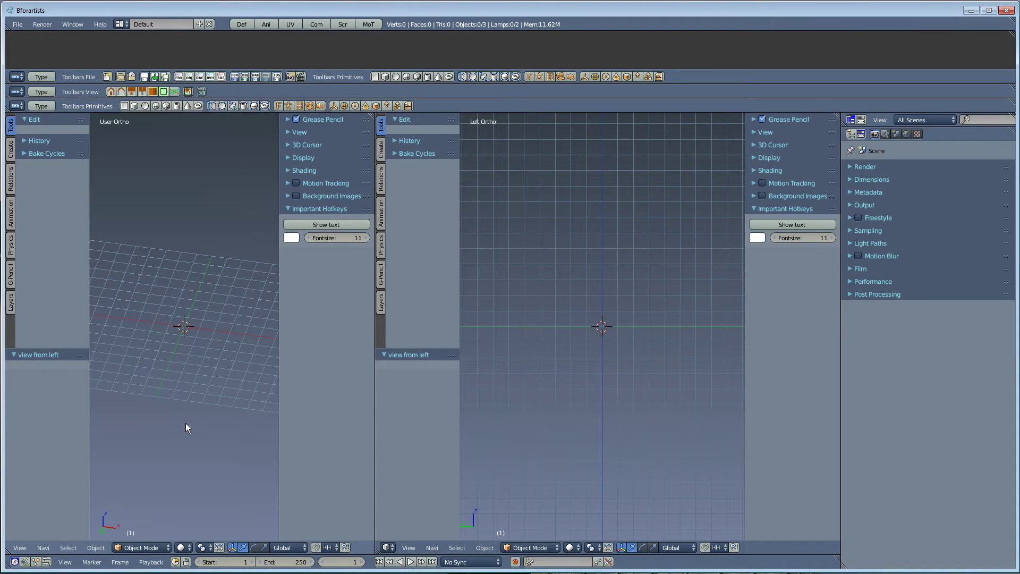
Step: Turn the narrower viewport to look straight down on the grid, and switch the wider viewport to the right view and finally the top view
{"action": "key", "text": "KP_8"}
{"action": "key", "text": "KP_7"}
{"action": "key", "text": "KP_2"}
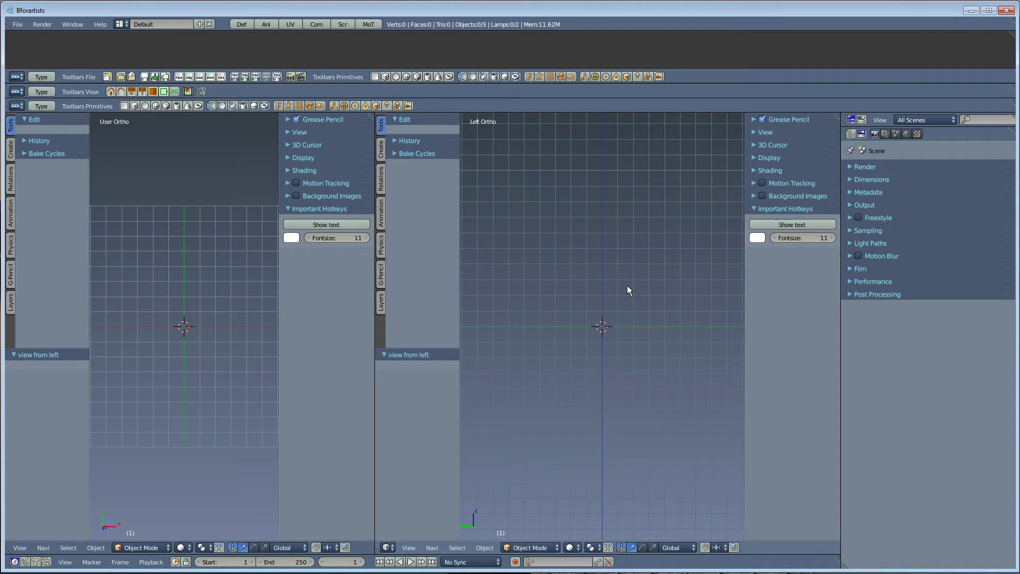
{"action": "key", "text": "KP_8"}
{"action": "key", "text": "KP_3"}
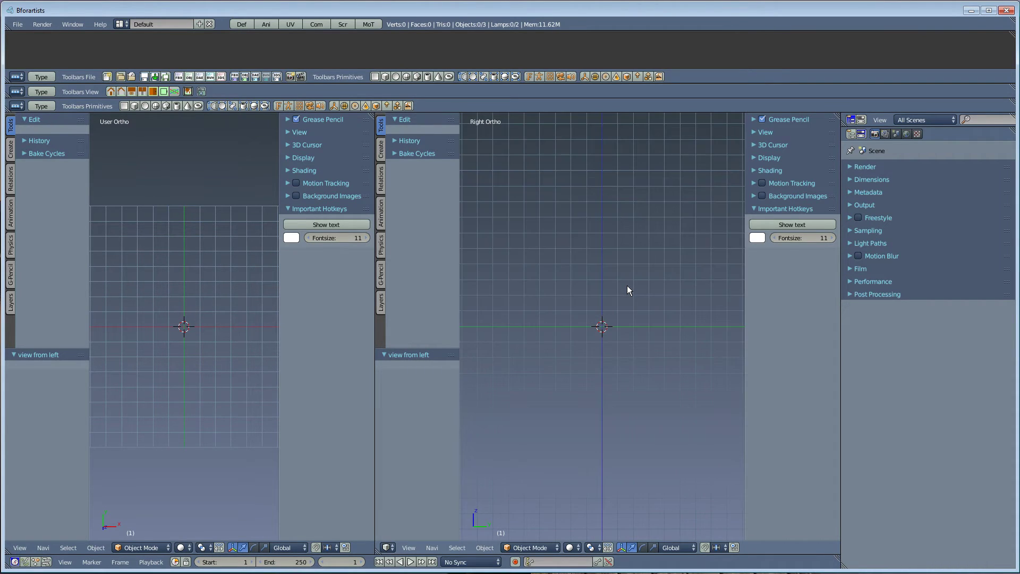
{"action": "key", "text": "KP_7"}
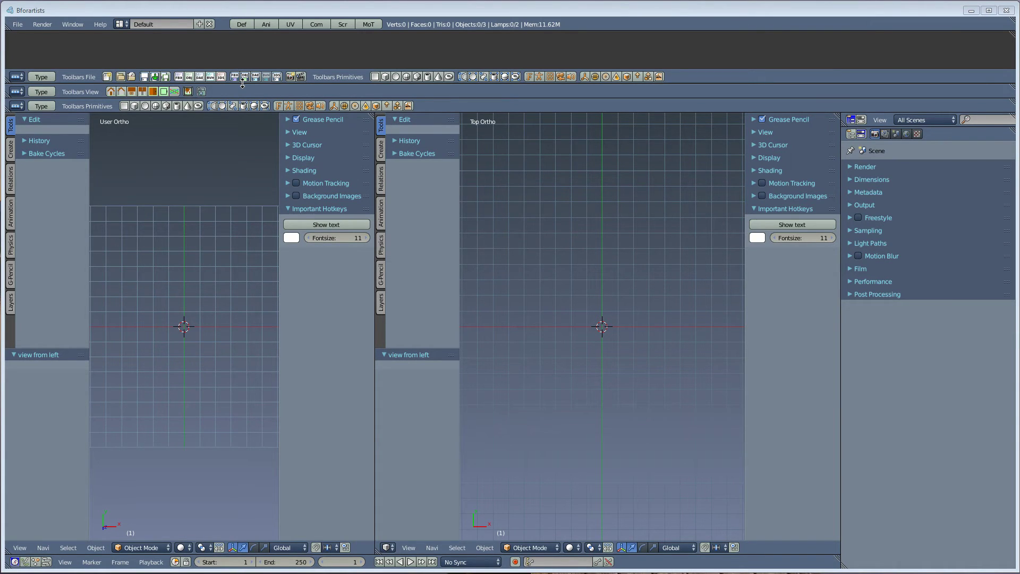
Step: Collapse the menus and hide the editor type menu in the strip holding the File and Primitives toolbars
{"action": "right_click", "coordinate": [692, 80]}
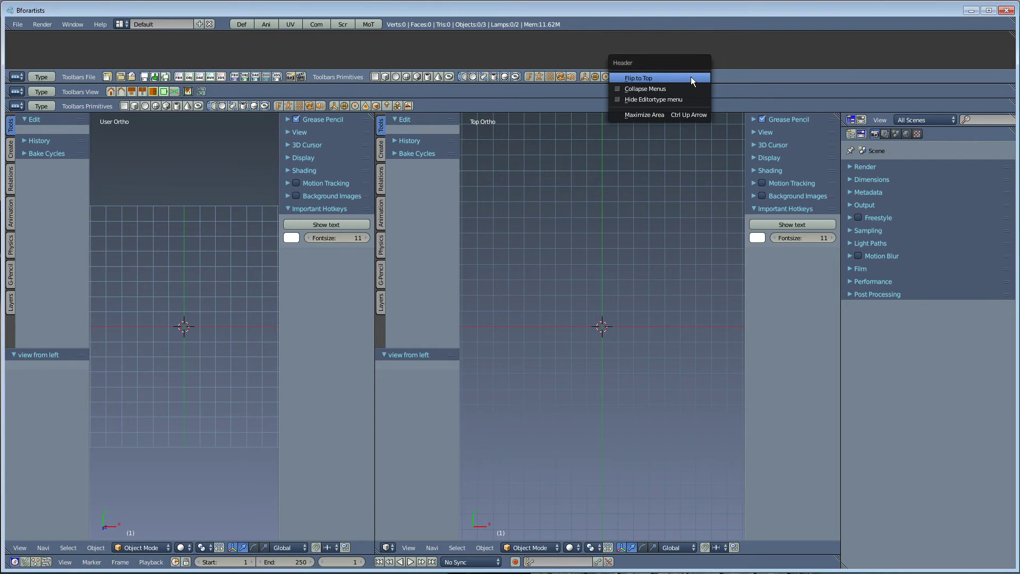
{"action": "left_click", "coordinate": [689, 85]}
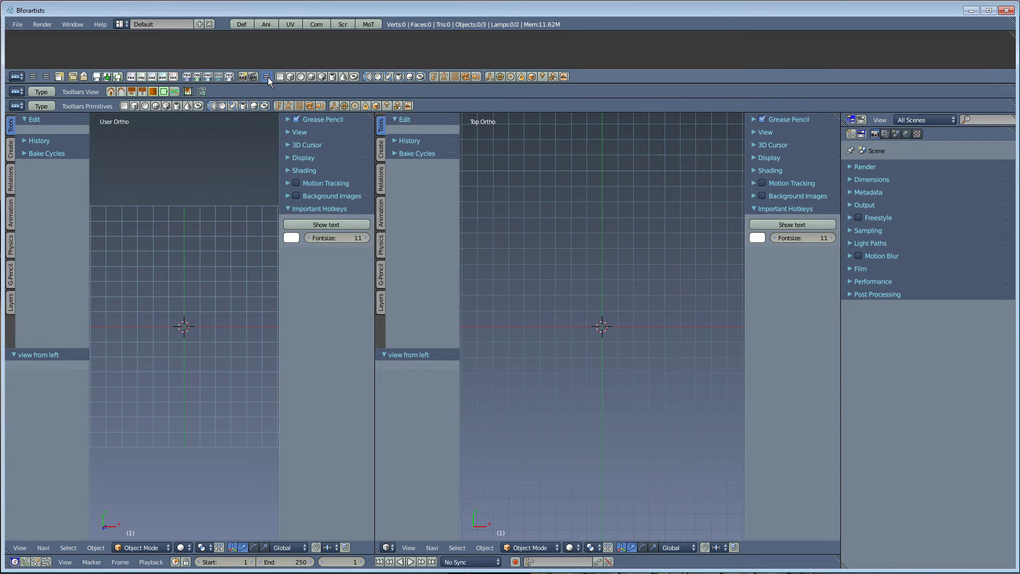
{"action": "right_click", "coordinate": [596, 74]}
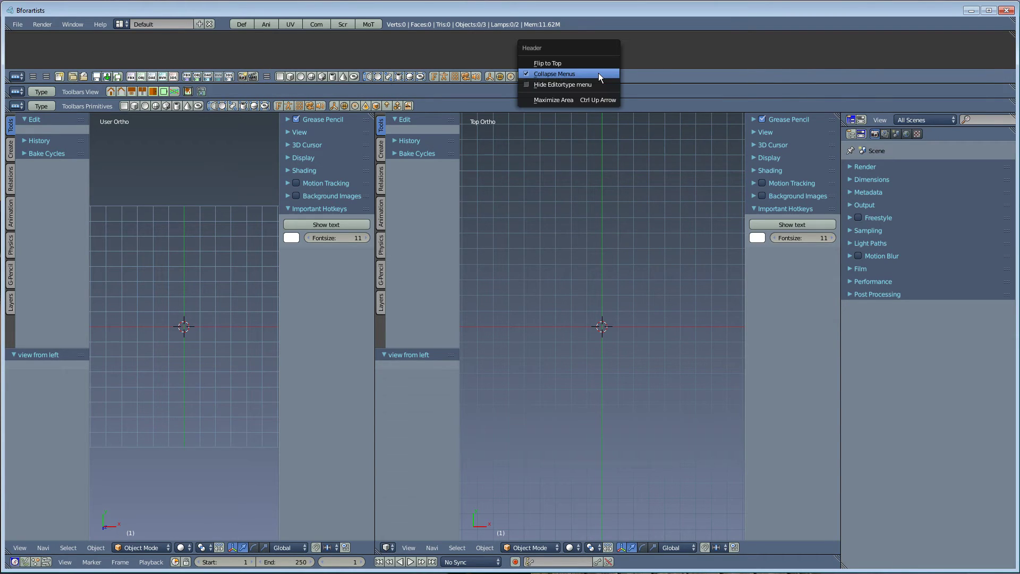
{"action": "left_click", "coordinate": [563, 84]}
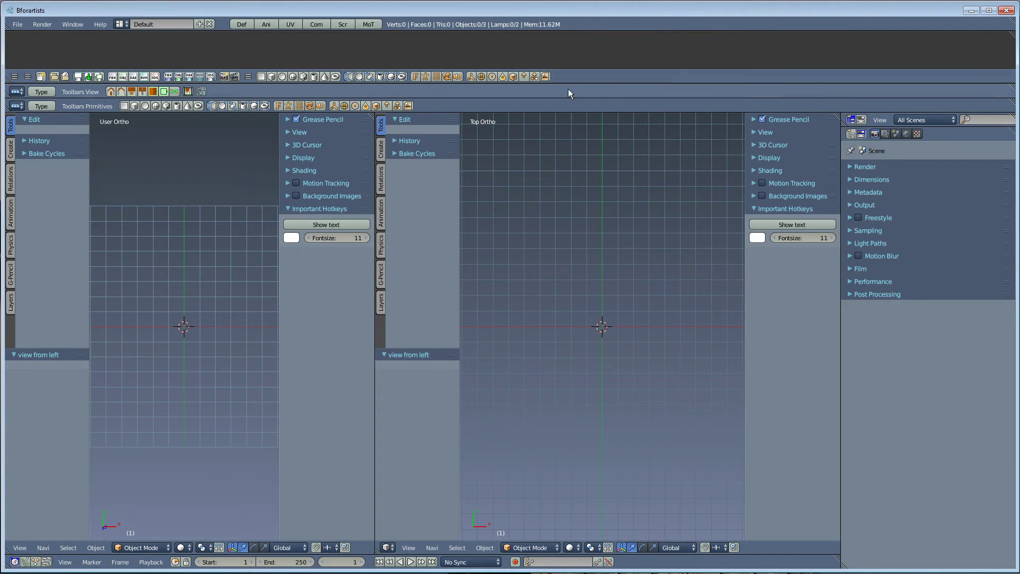
{"action": "left_click", "coordinate": [16, 78]}
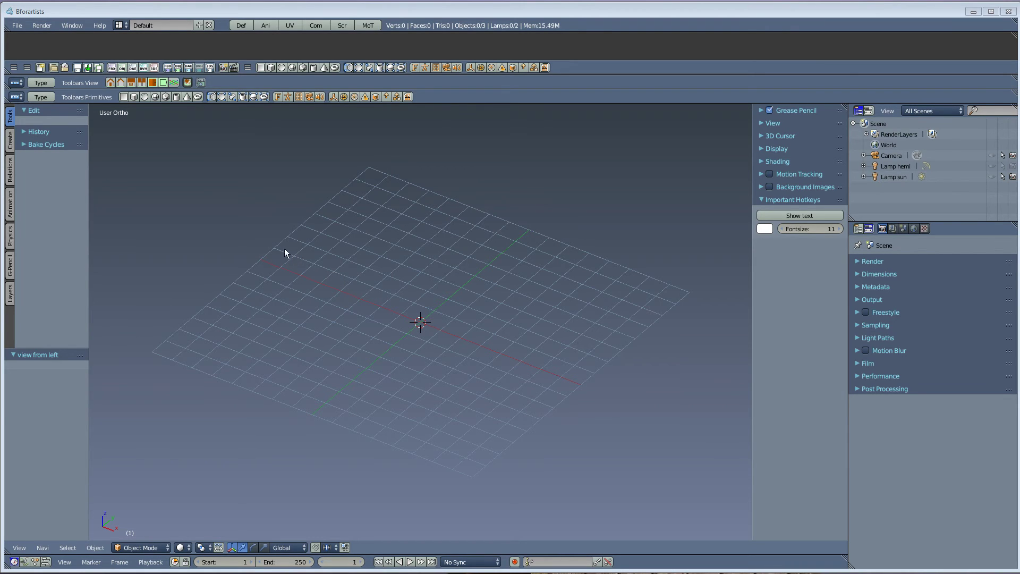
Step: Look at the primitive creation tools in the tool shelf's Create section, and return to the Tools section
{"action": "left_click", "coordinate": [12, 142]}
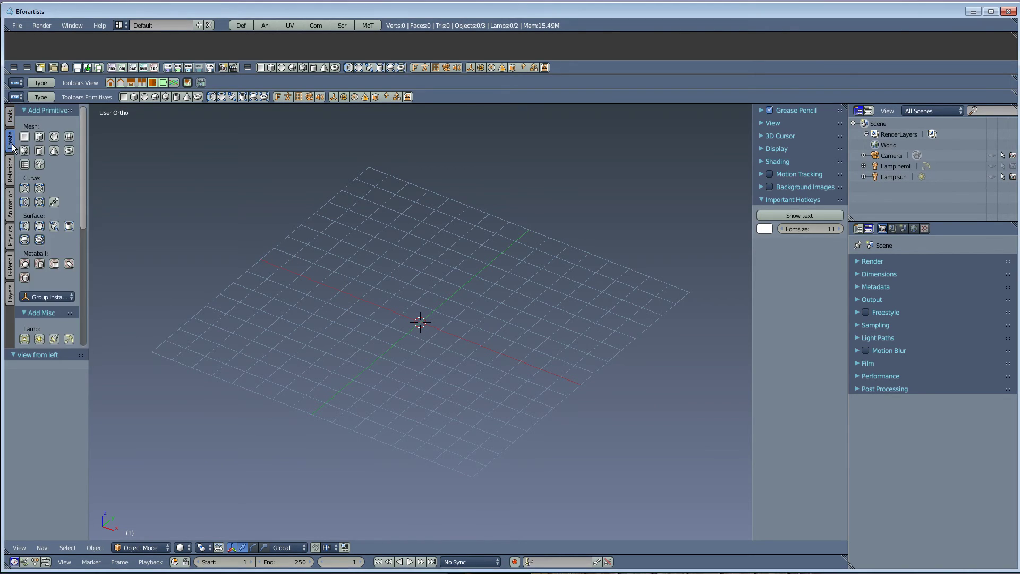
{"action": "left_click", "coordinate": [11, 121]}
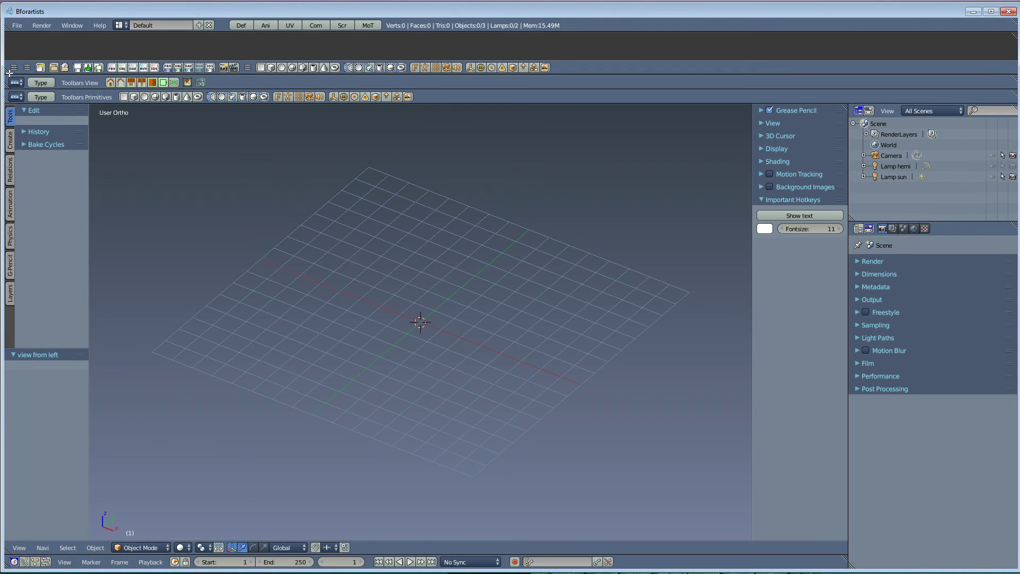
Step: Merge the separate View and Primitives strips into the File toolbar strip, and shrink that strip to header height beneath the main menu
{"action": "left_click_drag", "start_coordinate": [8, 73], "coordinate": [11, 98]}
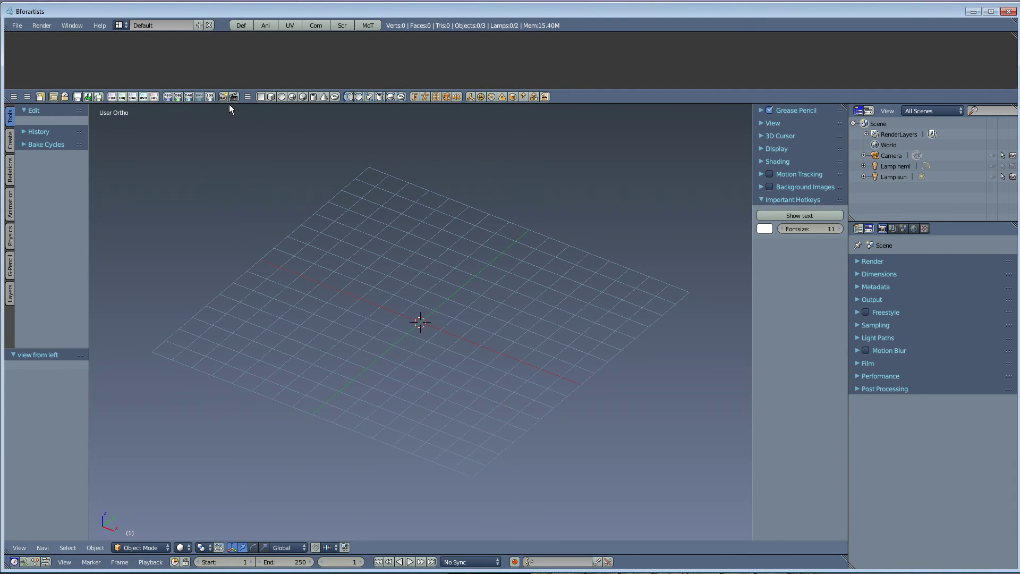
{"action": "left_click_drag", "start_coordinate": [230, 90], "coordinate": [239, 34]}
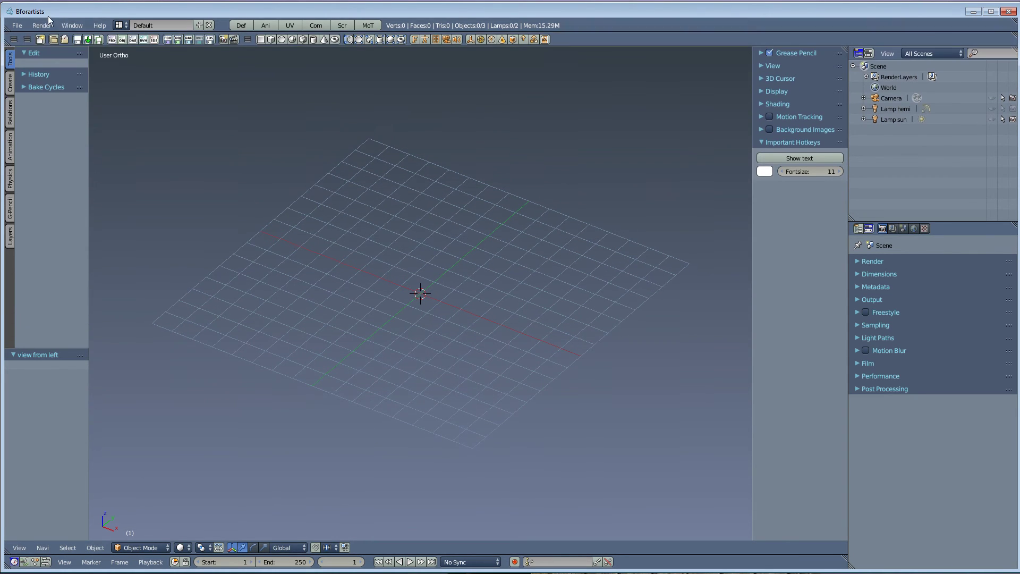
Step: Add the Misc and View toolbars to the remaining toolbar strip
{"action": "left_click", "coordinate": [14, 40]}
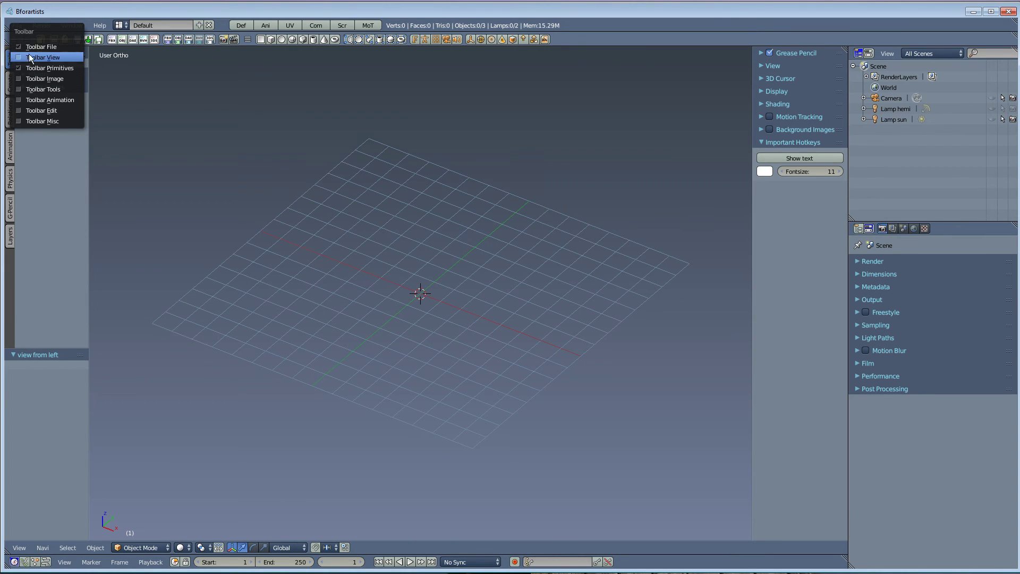
{"action": "left_click", "coordinate": [48, 122]}
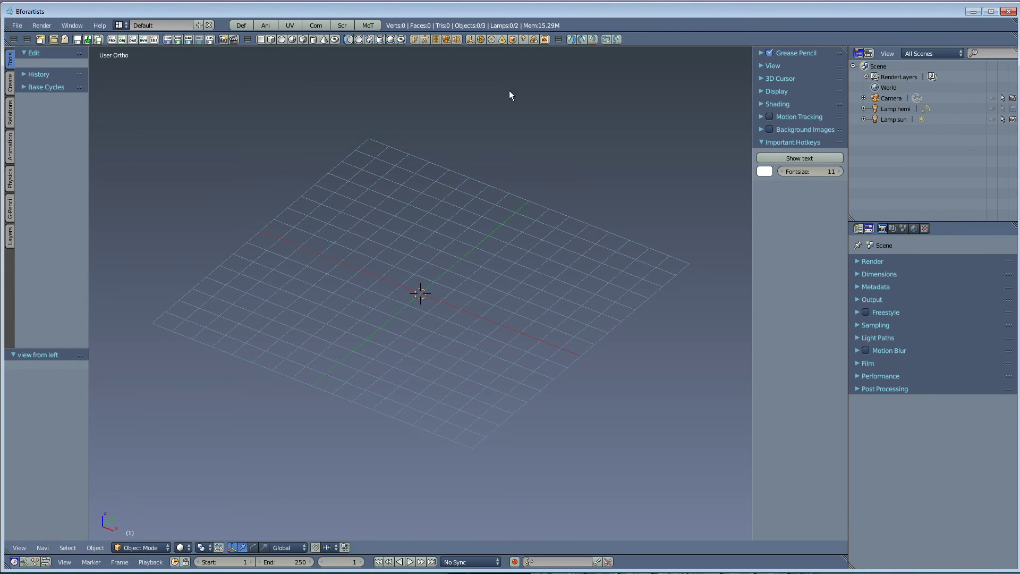
{"action": "left_click", "coordinate": [15, 41]}
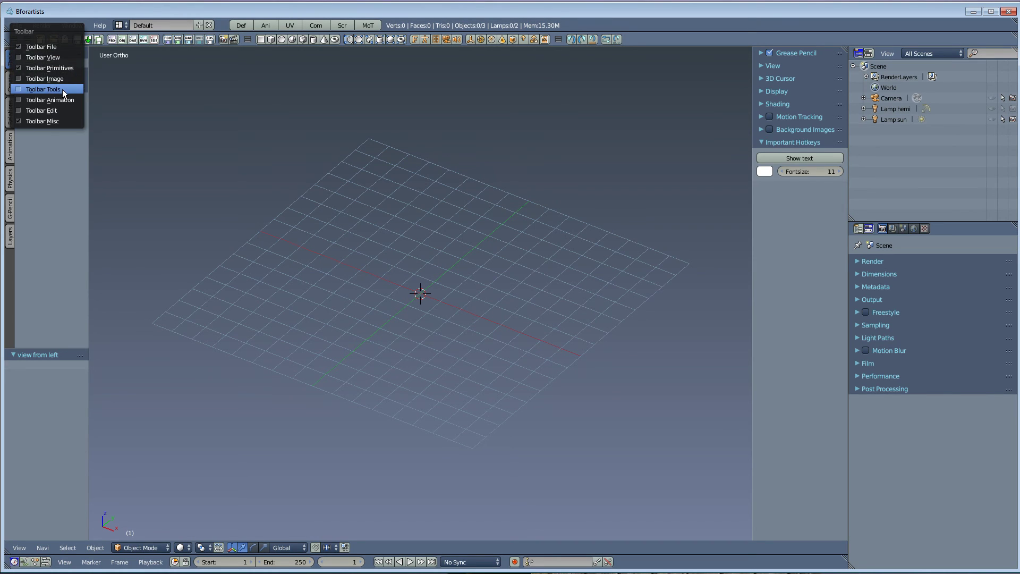
{"action": "left_click", "coordinate": [59, 58]}
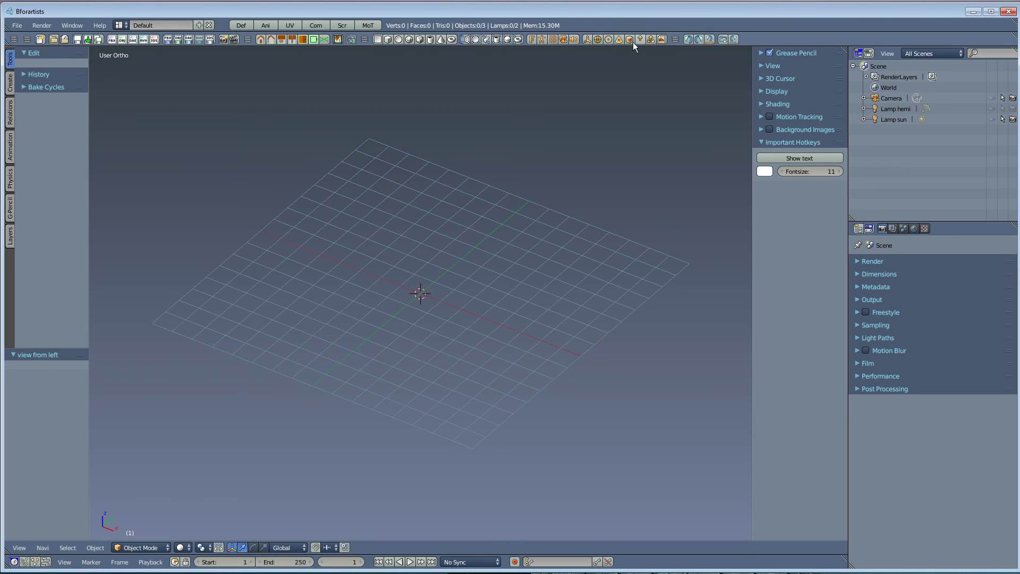
Step: Disable the Surface and Empties groups in the Primitives toolbar
{"action": "left_click", "coordinate": [365, 39]}
{"action": "mouse_move", "coordinate": [370, 53]}
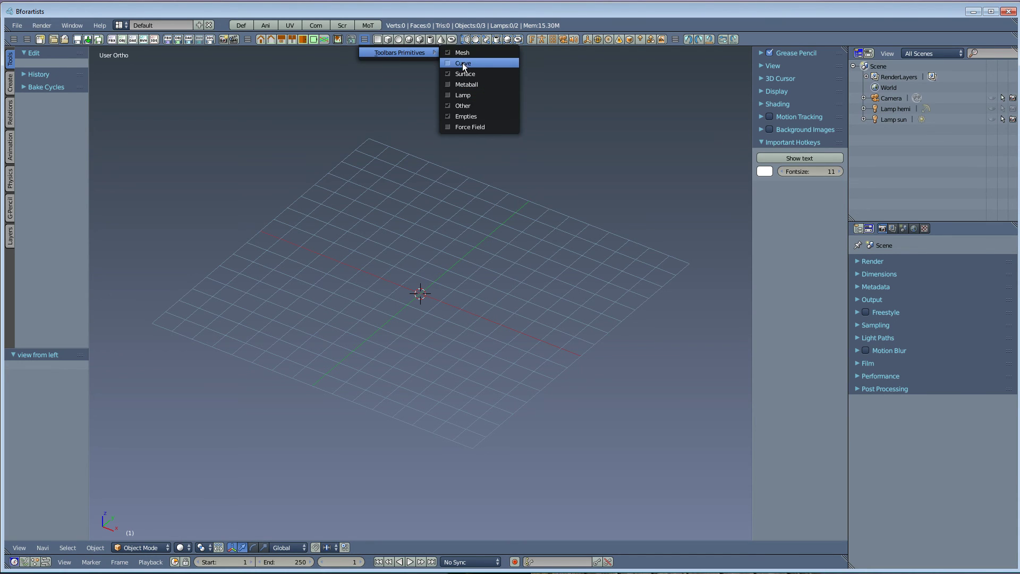
{"action": "left_click", "coordinate": [464, 63]}
{"action": "left_click", "coordinate": [364, 40]}
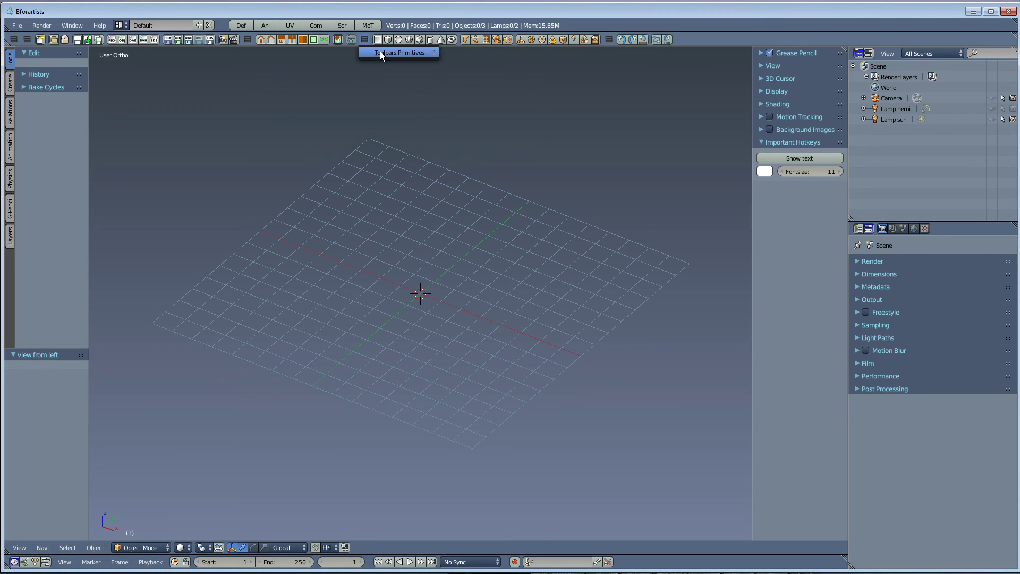
{"action": "mouse_move", "coordinate": [381, 52]}
{"action": "left_click", "coordinate": [473, 116]}
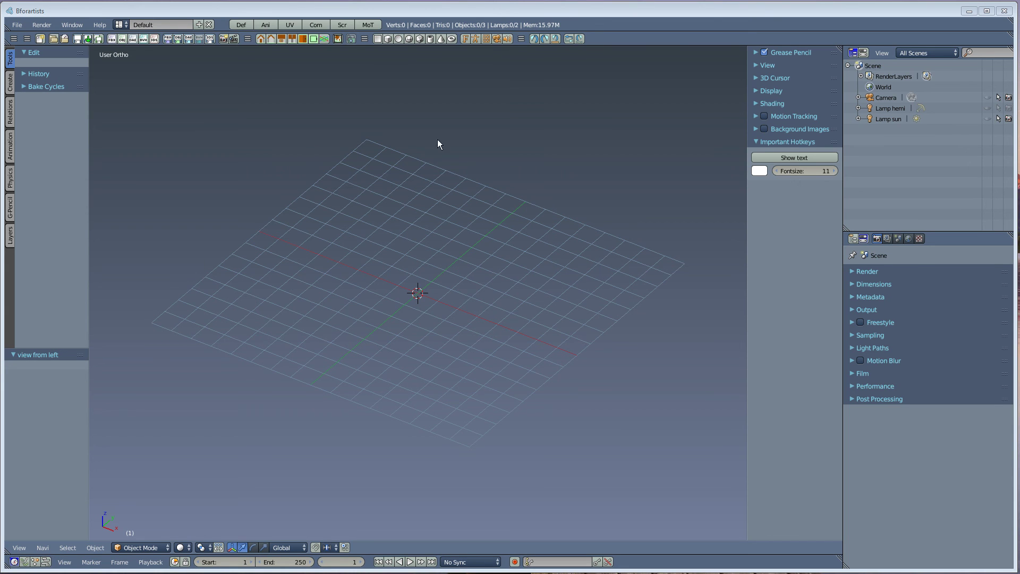
Step: Resize the application window, and shrink the toolbar strip back to header height beneath the main menu
{"action": "mouse_move", "coordinate": [611, 45]}
{"action": "left_mouse_down"}
{"action": "mouse_move", "coordinate": [612, 67]}
{"action": "mouse_move", "coordinate": [614, 27]}
{"action": "left_mouse_up"}
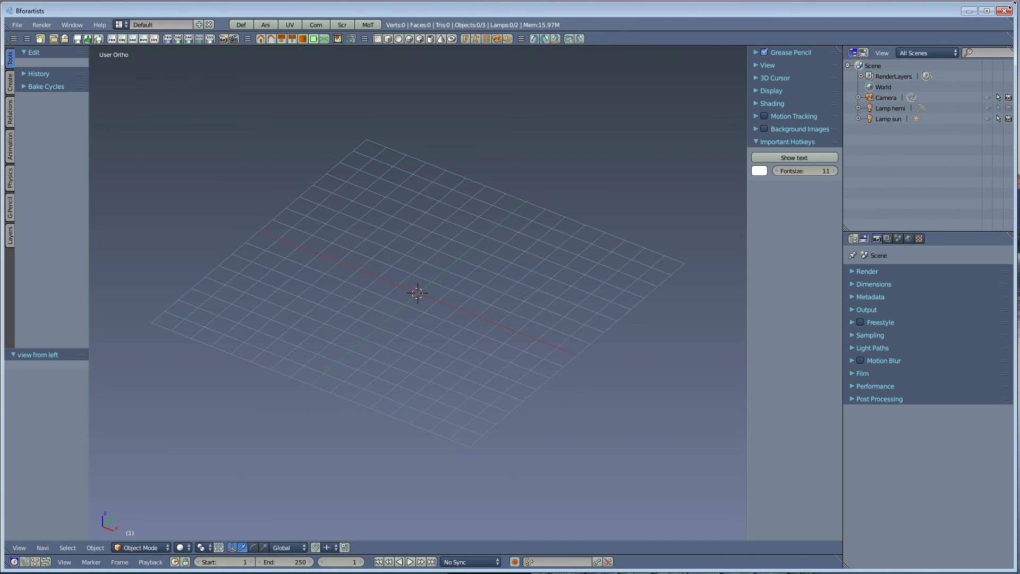
{"action": "mouse_move", "coordinate": [1011, 5]}
{"action": "left_mouse_down"}
{"action": "mouse_move", "coordinate": [620, 178]}
{"action": "mouse_move", "coordinate": [546, 246]}
{"action": "mouse_move", "coordinate": [847, 118]}
{"action": "mouse_move", "coordinate": [982, 11]}
{"action": "mouse_move", "coordinate": [1019, 2]}
{"action": "left_mouse_up"}
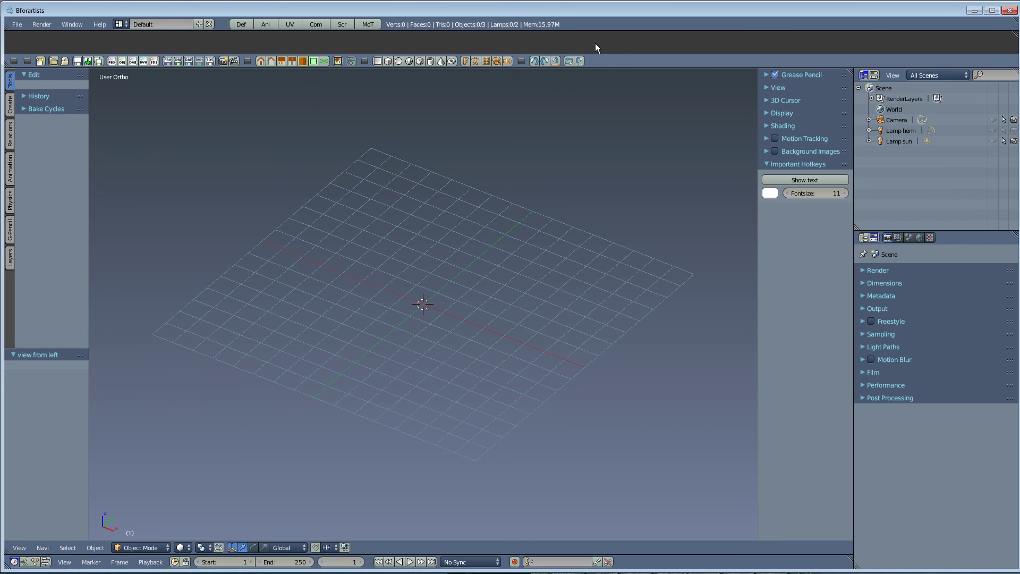
{"action": "left_click_drag", "start_coordinate": [598, 55], "coordinate": [616, 26]}
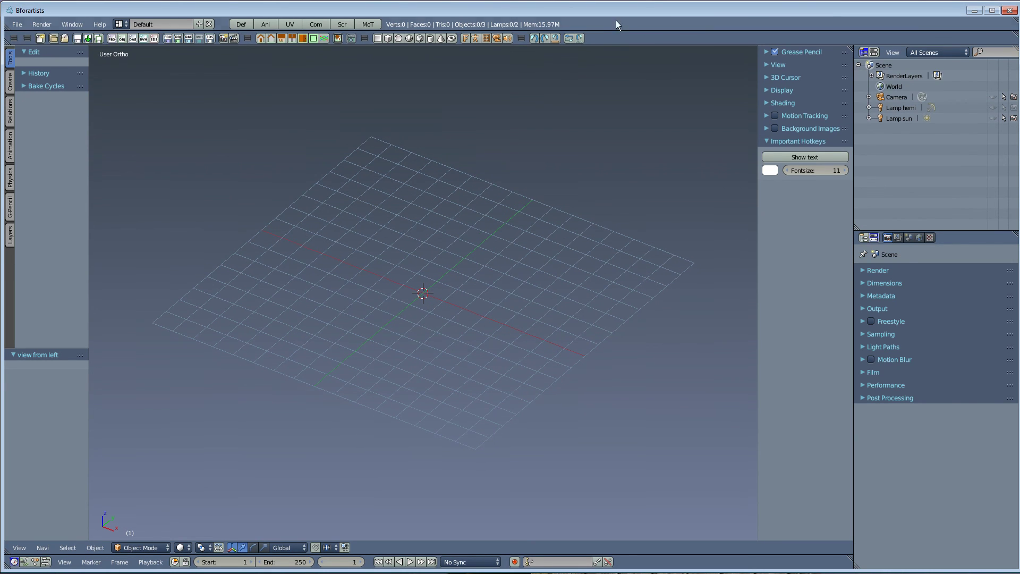